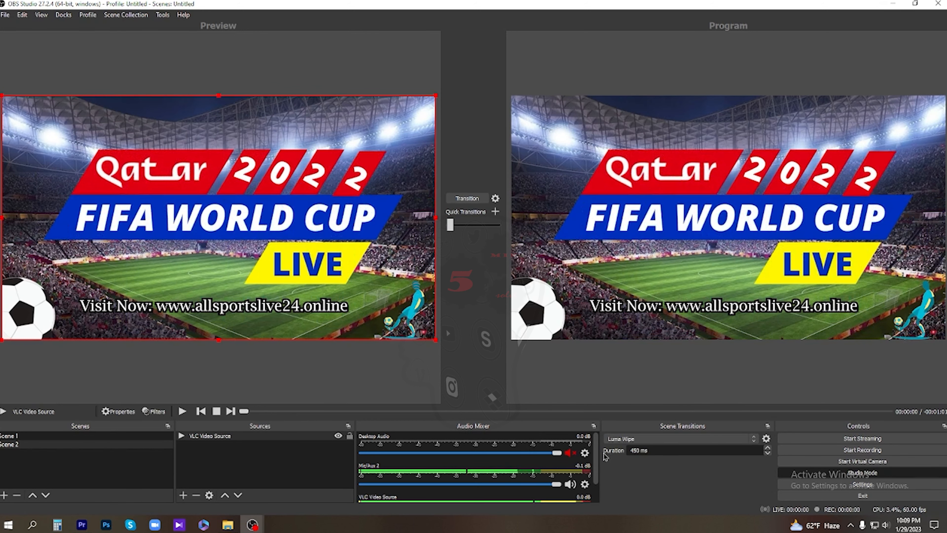
{"action": "left_click_drag", "start_coordinate": [596, 455], "coordinate": [596, 482]}
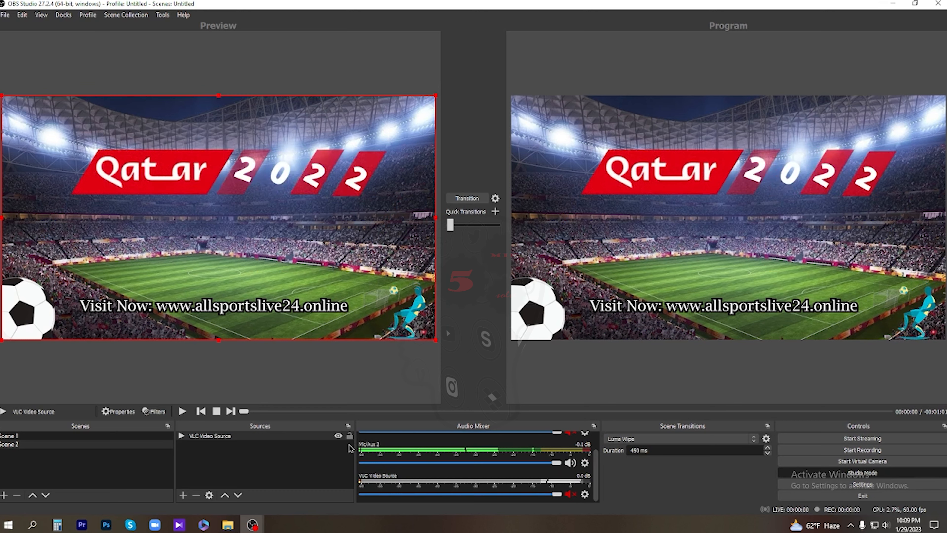
{"action": "left_click", "coordinate": [571, 463]}
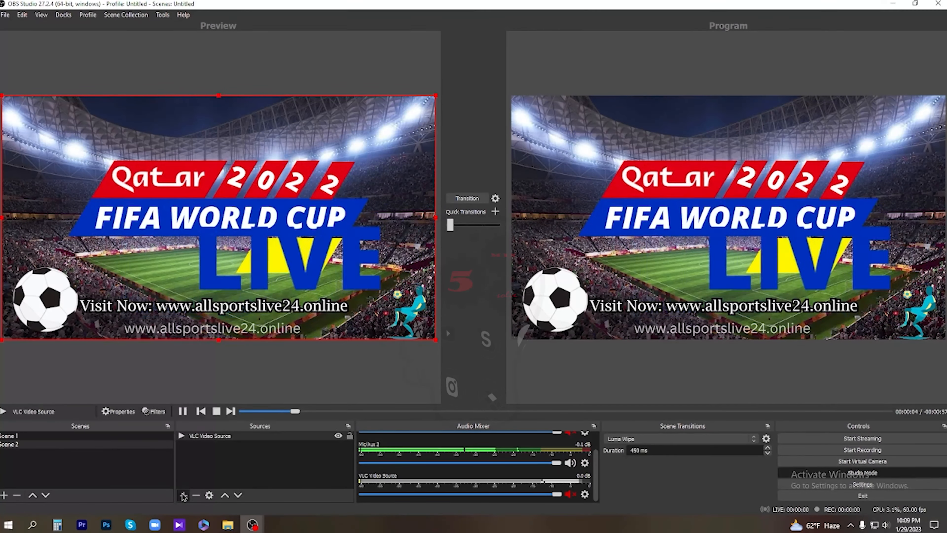
Add a new Text (GDI+) source to the scene with the text "amr sonar bangla"
{"action": "left_click", "coordinate": [183, 495]}
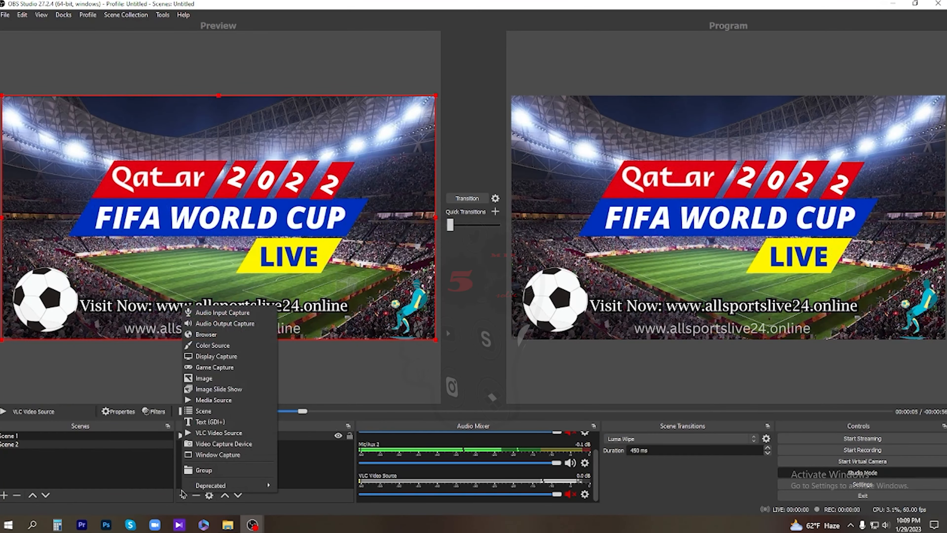
{"action": "left_click", "coordinate": [211, 422]}
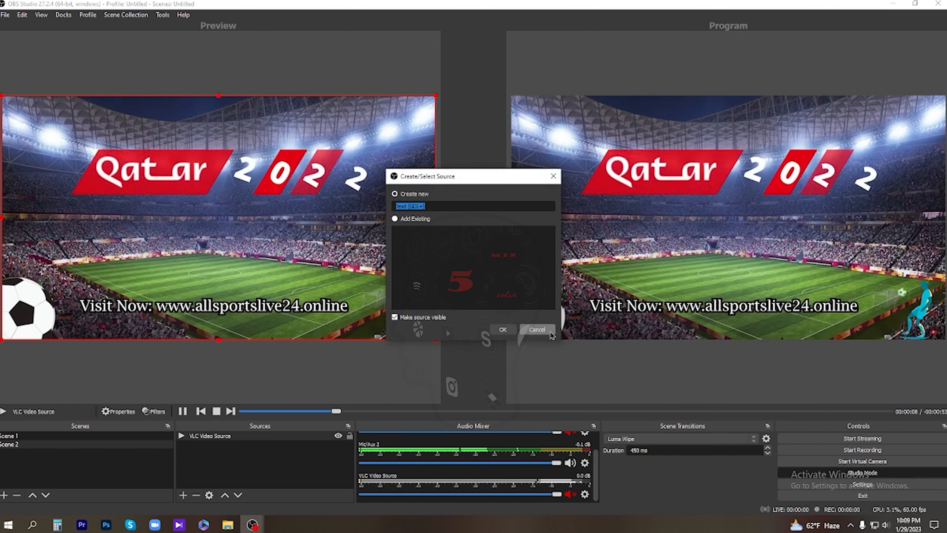
{"action": "left_click", "coordinate": [503, 329]}
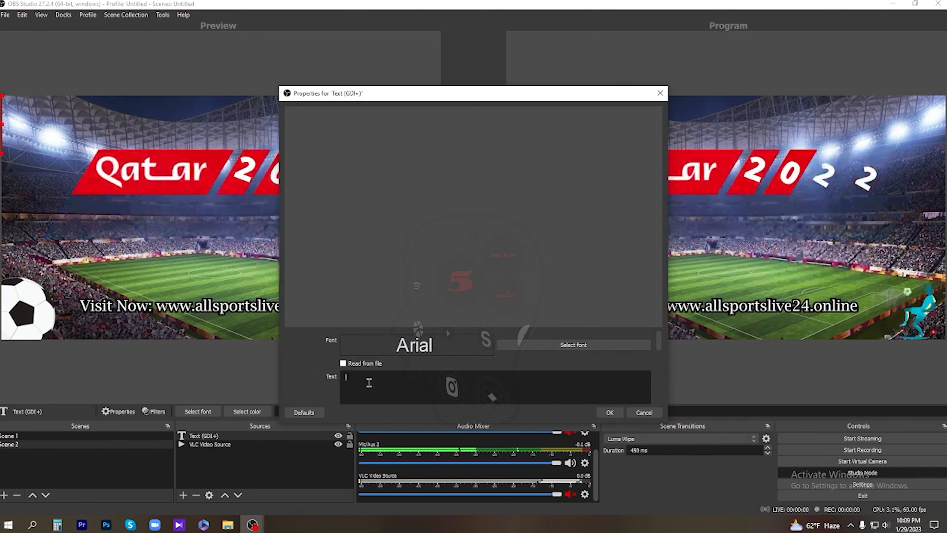
{"action": "type", "text": "amr sonar bangla"}
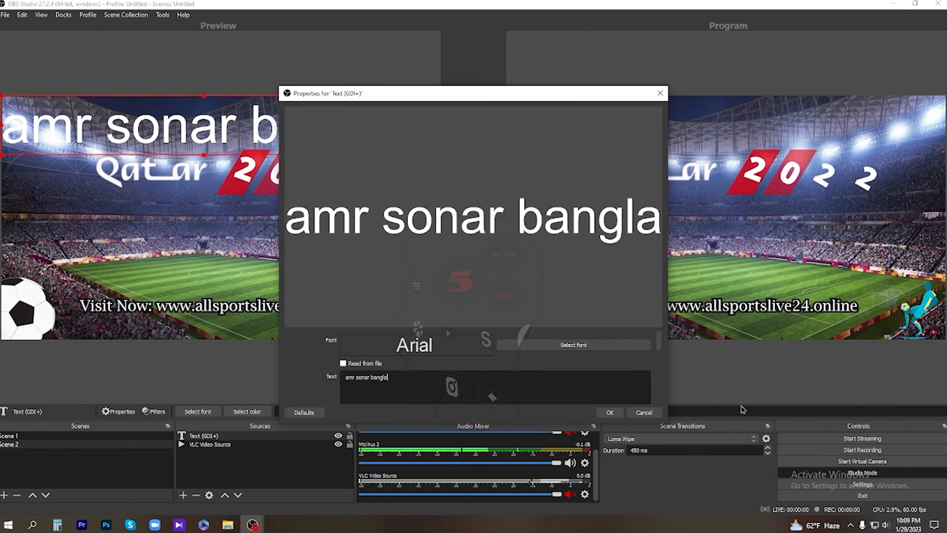
Set the text source's font to Arial Regular and accept its properties
{"action": "left_click", "coordinate": [540, 348]}
{"action": "left_click", "coordinate": [590, 165]}
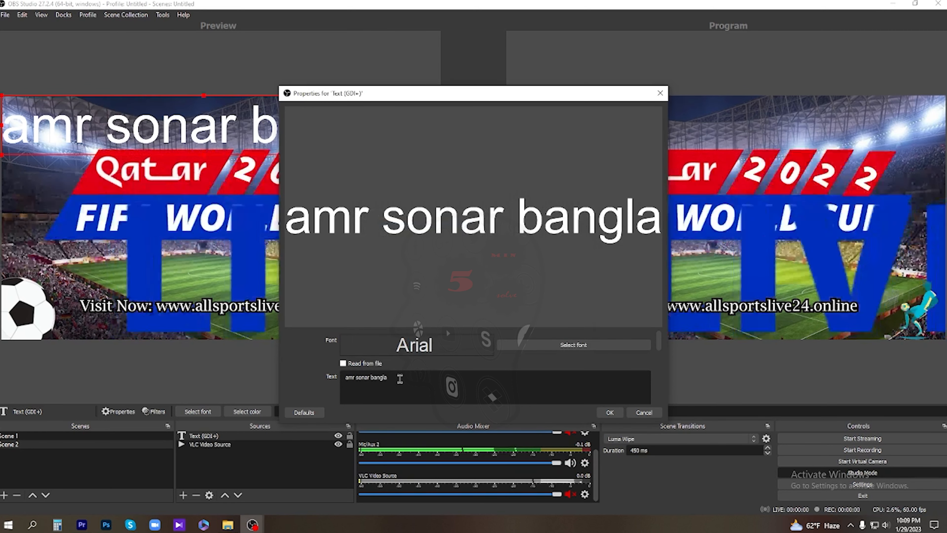
{"action": "left_click", "coordinate": [553, 349]}
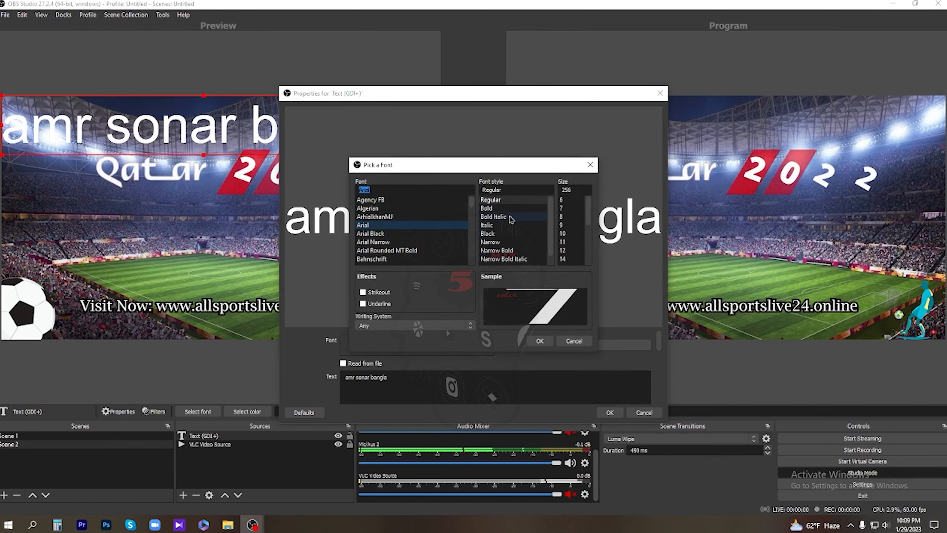
{"action": "left_click", "coordinate": [489, 226]}
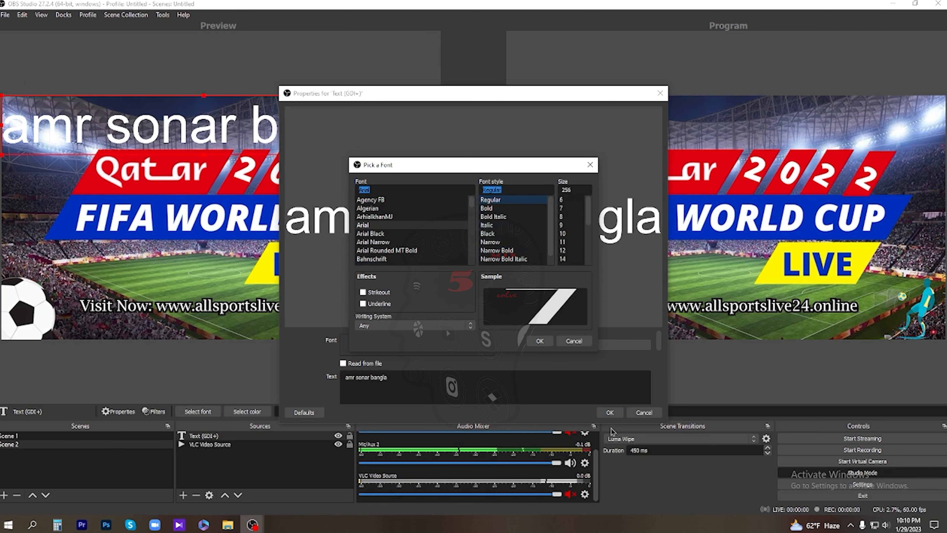
{"action": "left_click", "coordinate": [543, 344]}
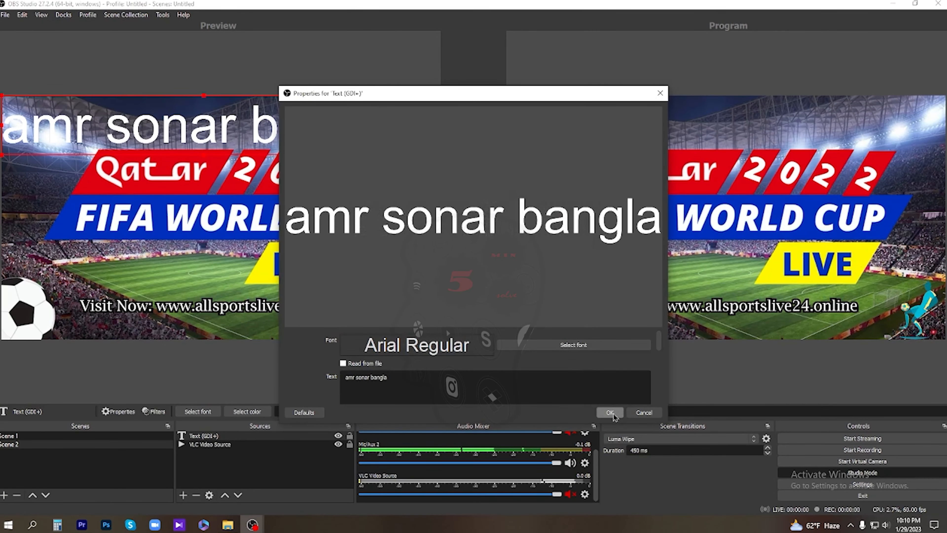
{"action": "left_click", "coordinate": [613, 415]}
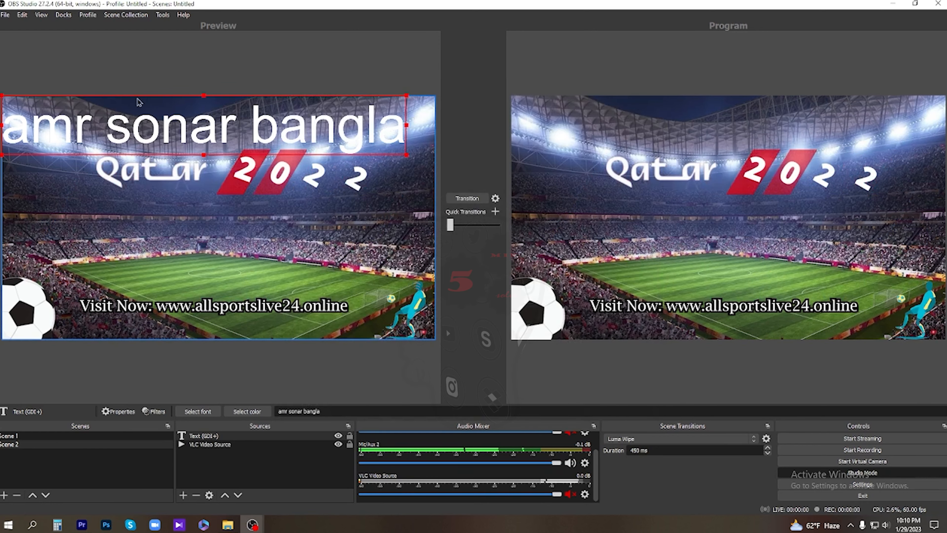
Shrink the text to roughly half the preview width and place it centred above the Qatar 2022 title
{"action": "left_click_drag", "start_coordinate": [199, 131], "coordinate": [346, 300]}
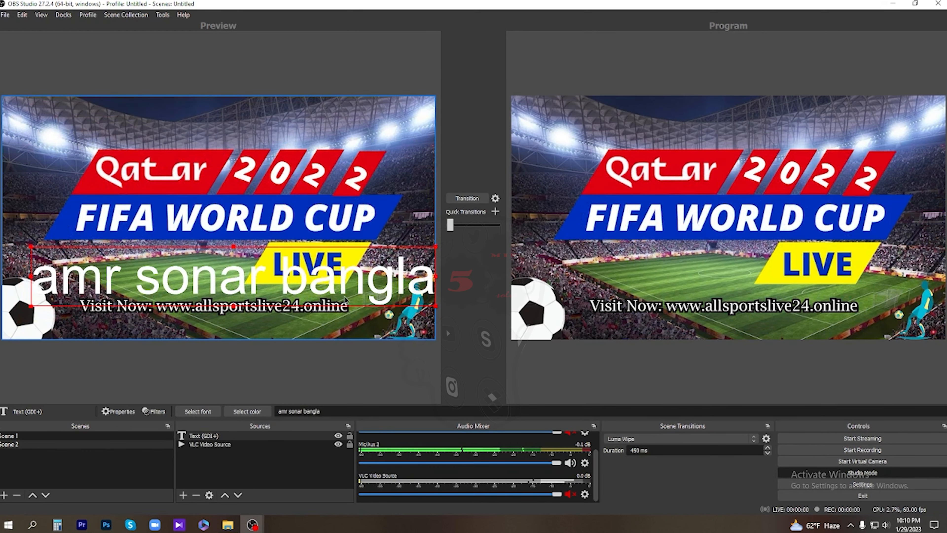
{"action": "left_click_drag", "start_coordinate": [438, 307], "coordinate": [267, 282]}
{"action": "left_click_drag", "start_coordinate": [199, 269], "coordinate": [261, 122]}
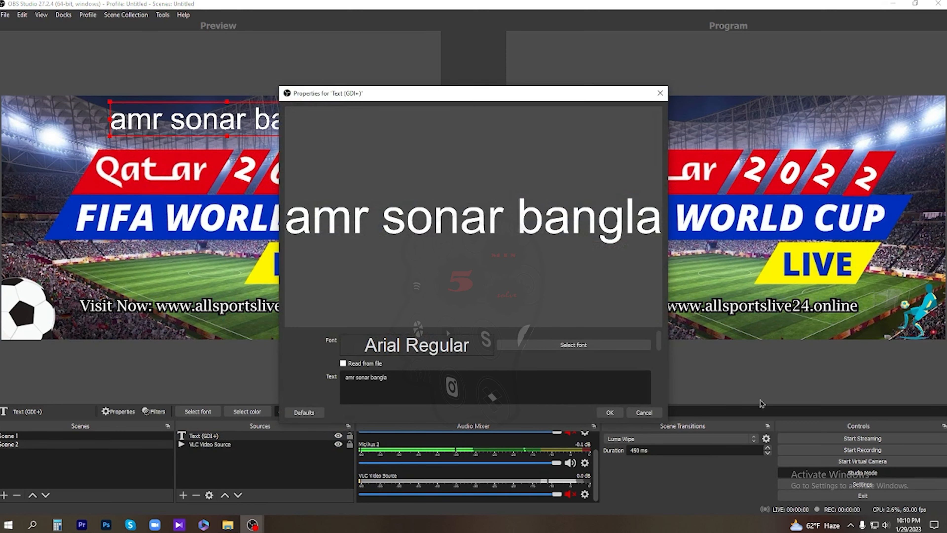
Set the text source's background opacity to 100% in its properties, keeping the black background color
{"action": "scroll", "coordinate": [510, 363], "scroll_direction": "down", "scroll_amount": 7}
{"action": "scroll", "coordinate": [508, 362], "scroll_direction": "up", "scroll_amount": 4}
{"action": "scroll", "coordinate": [495, 372], "scroll_direction": "down", "scroll_amount": 2}
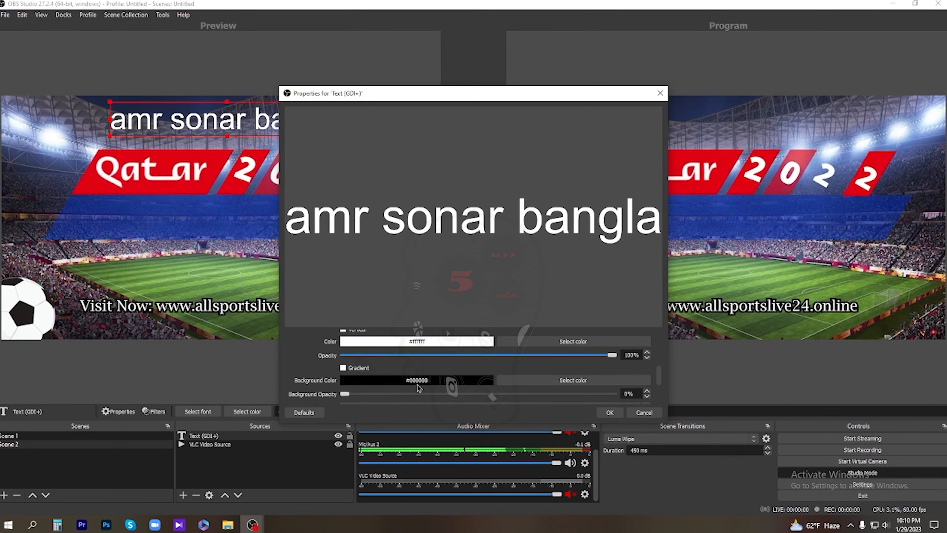
{"action": "scroll", "coordinate": [414, 390], "scroll_direction": "down", "scroll_amount": 3}
{"action": "scroll", "coordinate": [414, 391], "scroll_direction": "up", "scroll_amount": 3}
{"action": "scroll", "coordinate": [414, 391], "scroll_direction": "down", "scroll_amount": 3}
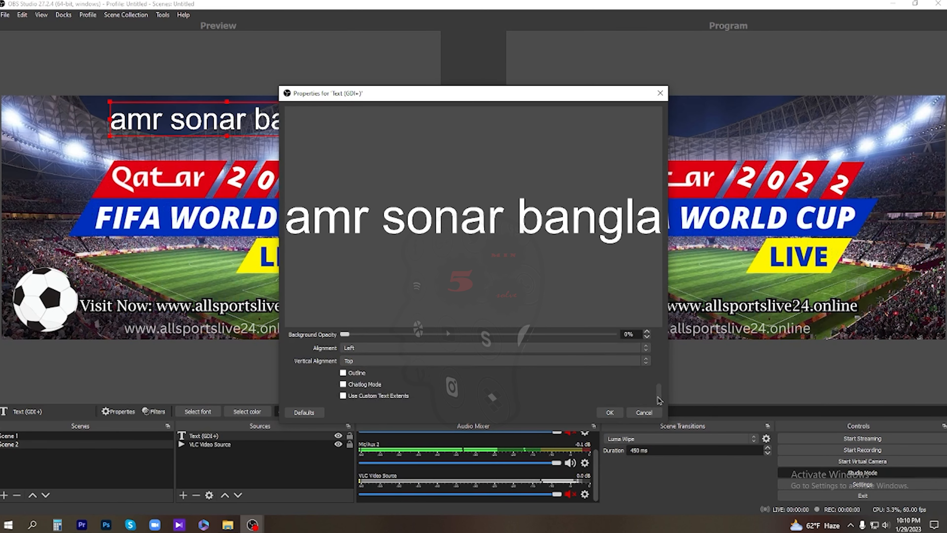
{"action": "scroll", "coordinate": [658, 400], "scroll_direction": "up", "scroll_amount": 3}
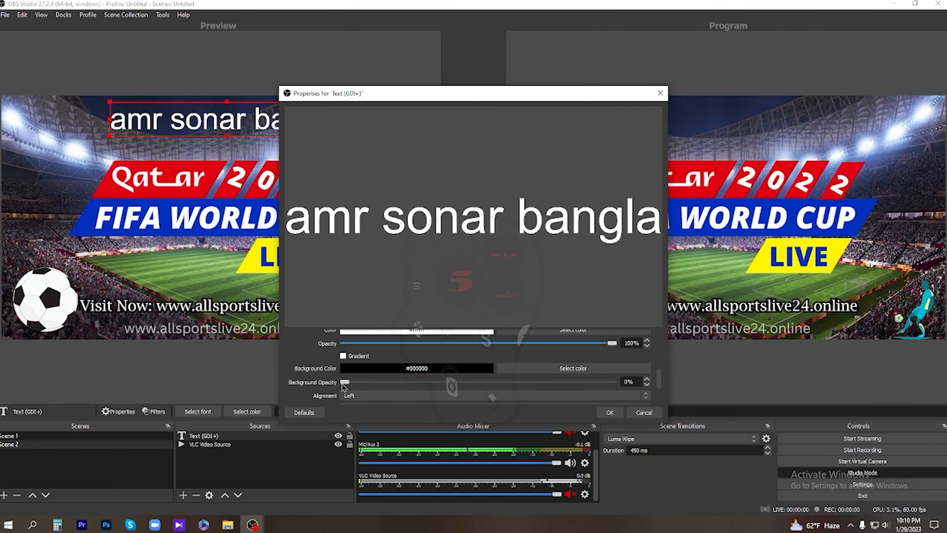
{"action": "left_click_drag", "start_coordinate": [386, 384], "coordinate": [615, 386]}
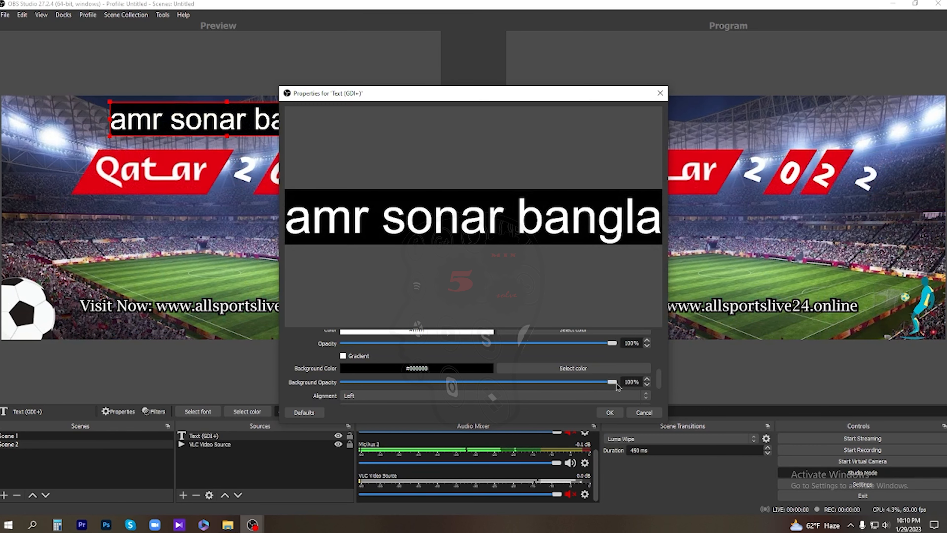
{"action": "left_click", "coordinate": [611, 413]}
Move the text to the lower edge of the preview and enlarge it into a banner spanning the full width
{"action": "left_click_drag", "start_coordinate": [206, 120], "coordinate": [201, 320]}
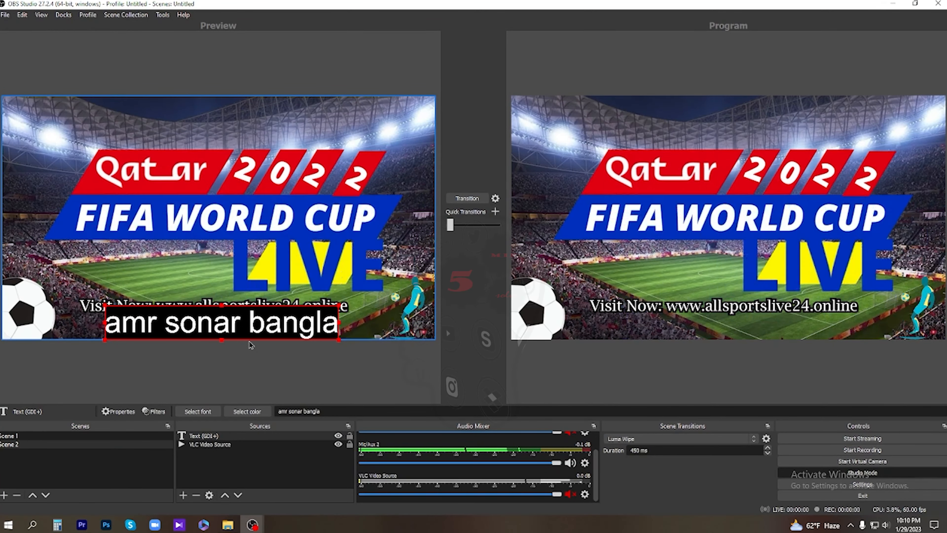
{"action": "left_click_drag", "start_coordinate": [340, 324], "coordinate": [445, 323]}
{"action": "left_click_drag", "start_coordinate": [110, 332], "coordinate": [4, 333]}
{"action": "left_click_drag", "start_coordinate": [145, 333], "coordinate": [163, 293]}
{"action": "left_click_drag", "start_coordinate": [113, 311], "coordinate": [106, 310]}
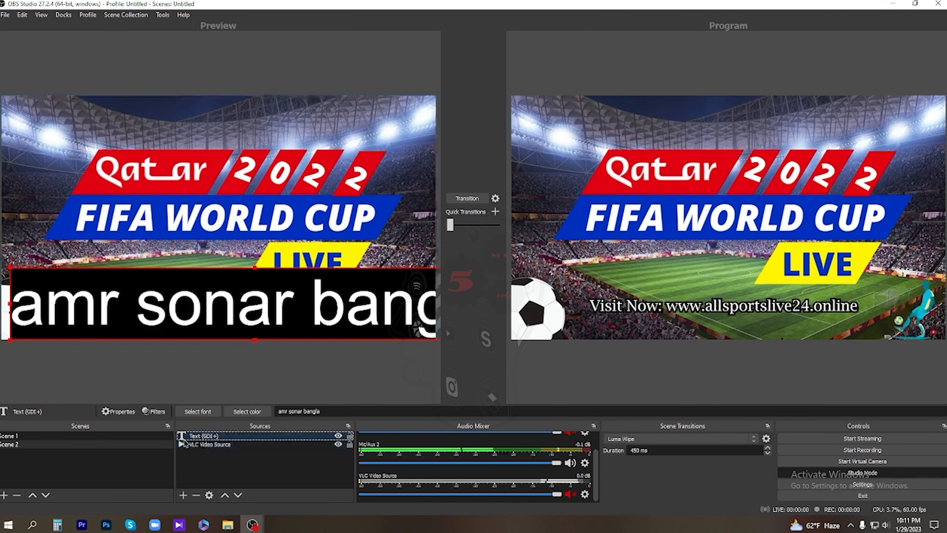
Add a Scroll filter with the default name to the text source
{"action": "left_click", "coordinate": [154, 412]}
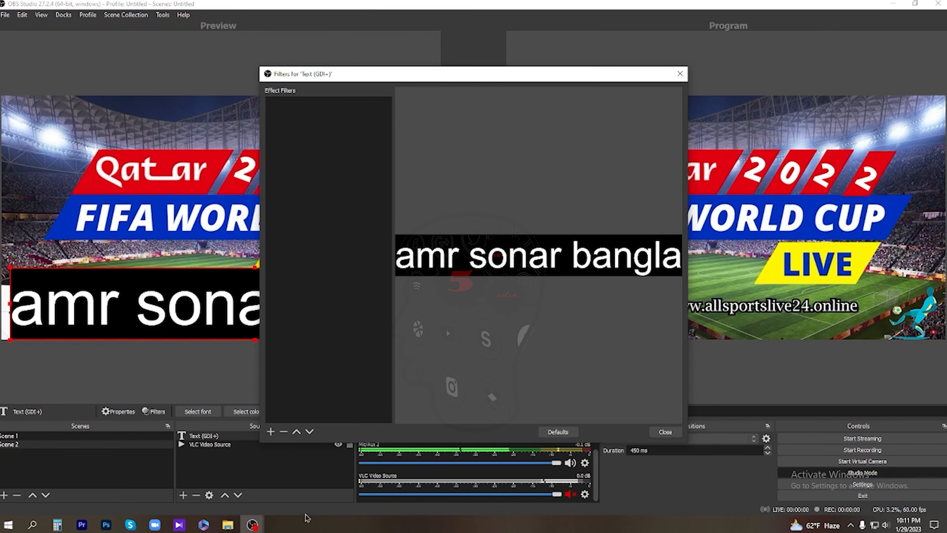
{"action": "left_click", "coordinate": [271, 432]}
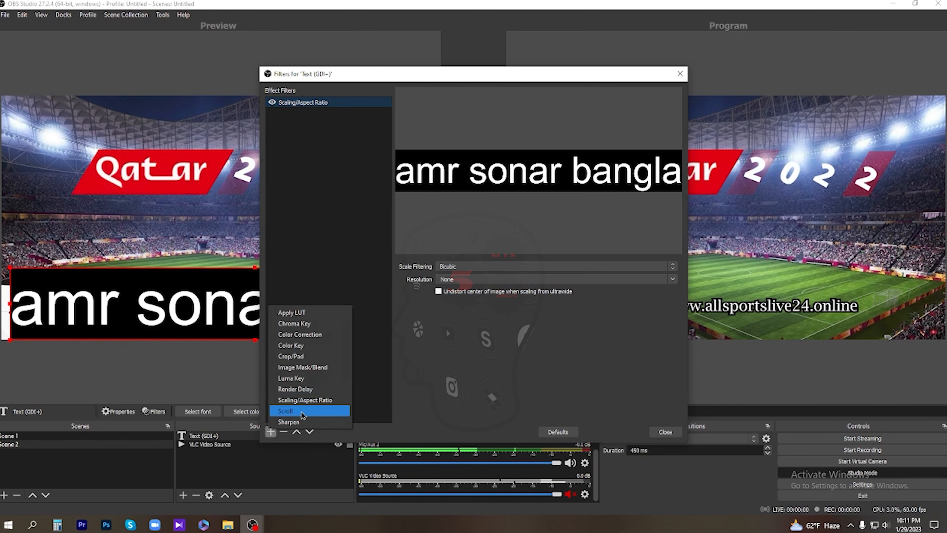
{"action": "left_click", "coordinate": [287, 415]}
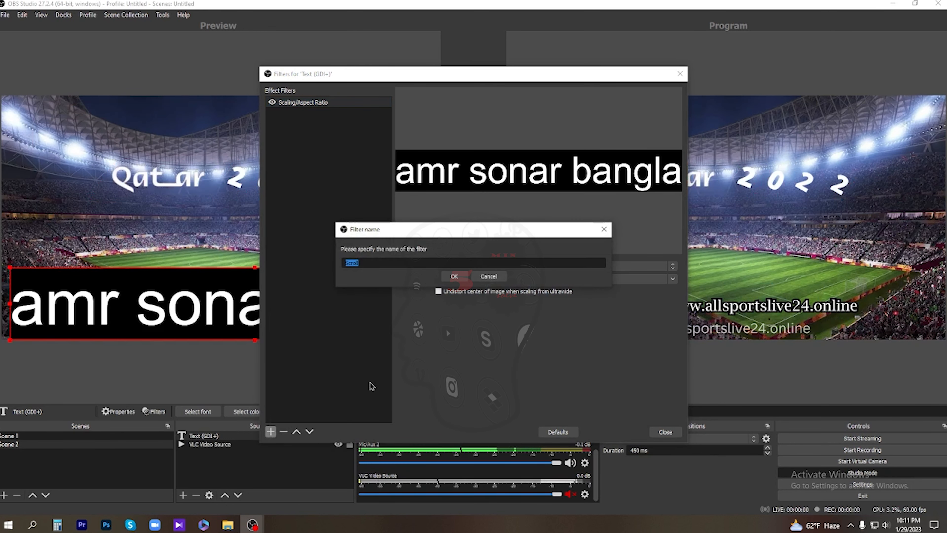
{"action": "key", "text": "Return"}
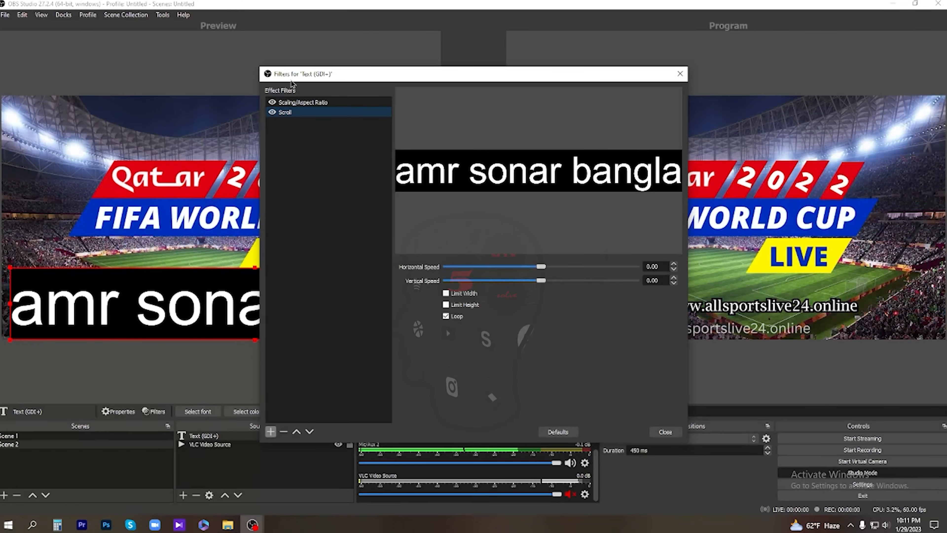
Remove the Scaling/Aspect Ratio filter from the text source
{"action": "left_click", "coordinate": [288, 104]}
{"action": "key", "text": "Delete"}
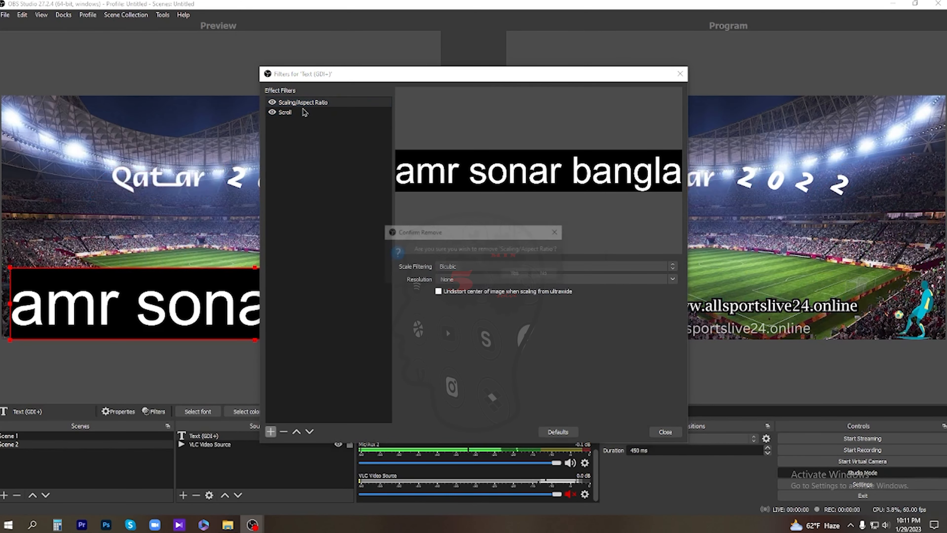
{"action": "key", "text": "Return"}
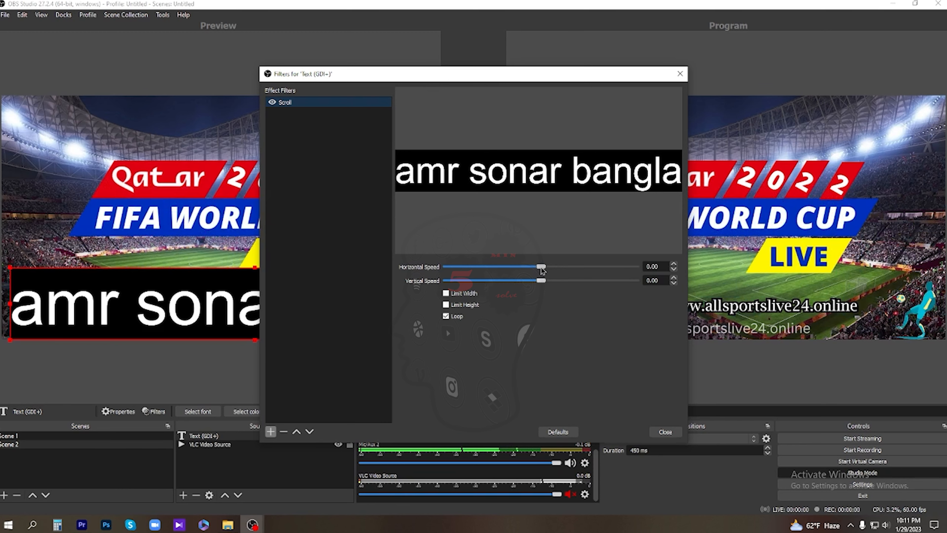
Set the Scroll filter's horizontal speed to about 186 and transition the preview to the program output
{"action": "left_click_drag", "start_coordinate": [541, 267], "coordinate": [575, 268]}
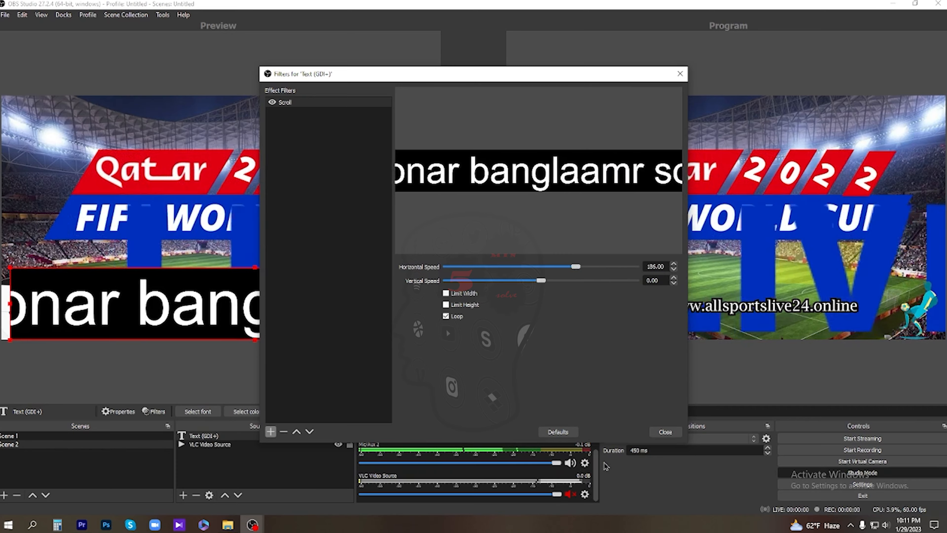
{"action": "left_click", "coordinate": [665, 432]}
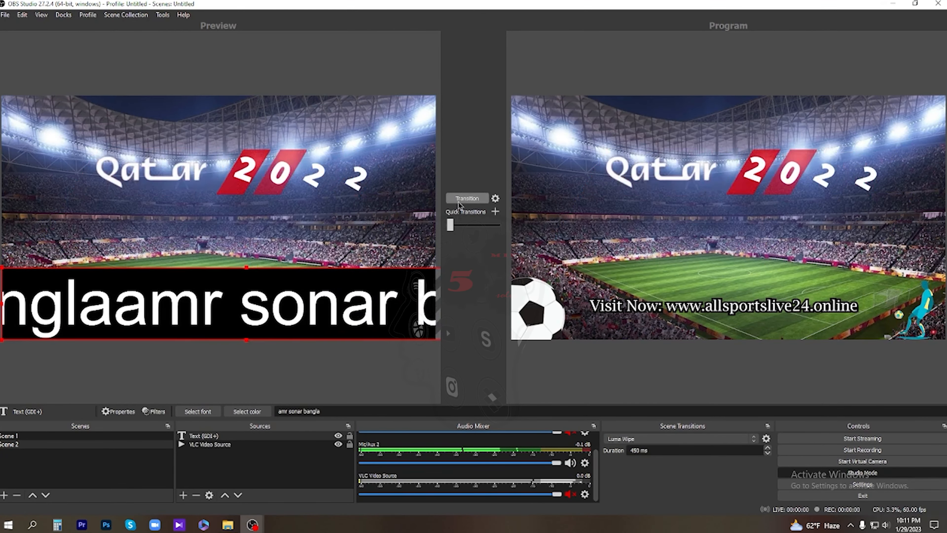
{"action": "left_click", "coordinate": [459, 202]}
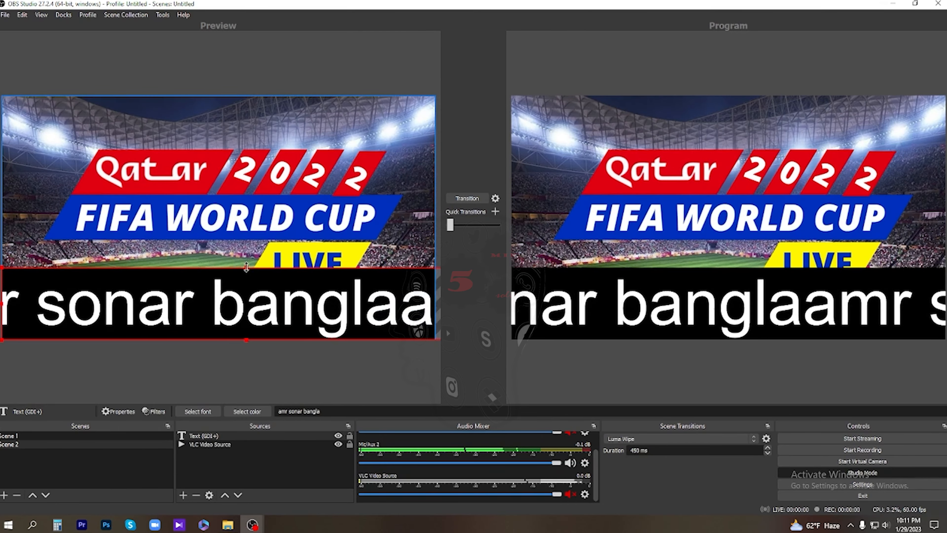
Shrink the scrolling text into a small strip centred below the website line and transition it to the program output
{"action": "left_click_drag", "start_coordinate": [246, 267], "coordinate": [246, 306]}
{"action": "left_click_drag", "start_coordinate": [173, 318], "coordinate": [273, 323]}
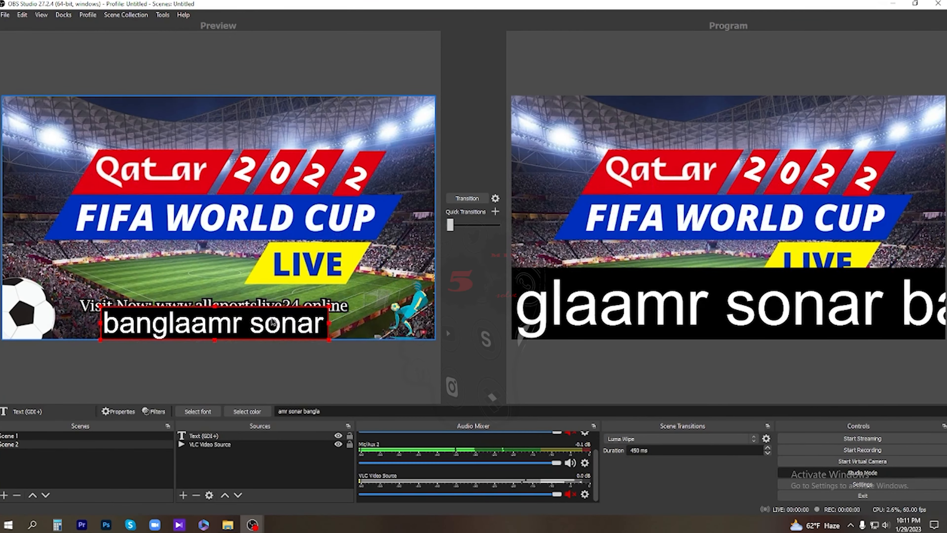
{"action": "left_click_drag", "start_coordinate": [329, 340], "coordinate": [269, 321]}
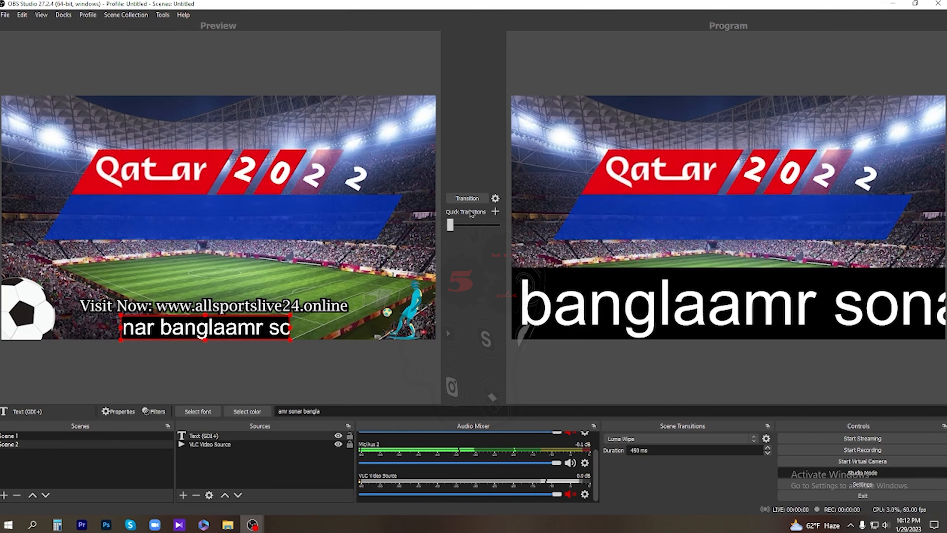
{"action": "left_click", "coordinate": [469, 198]}
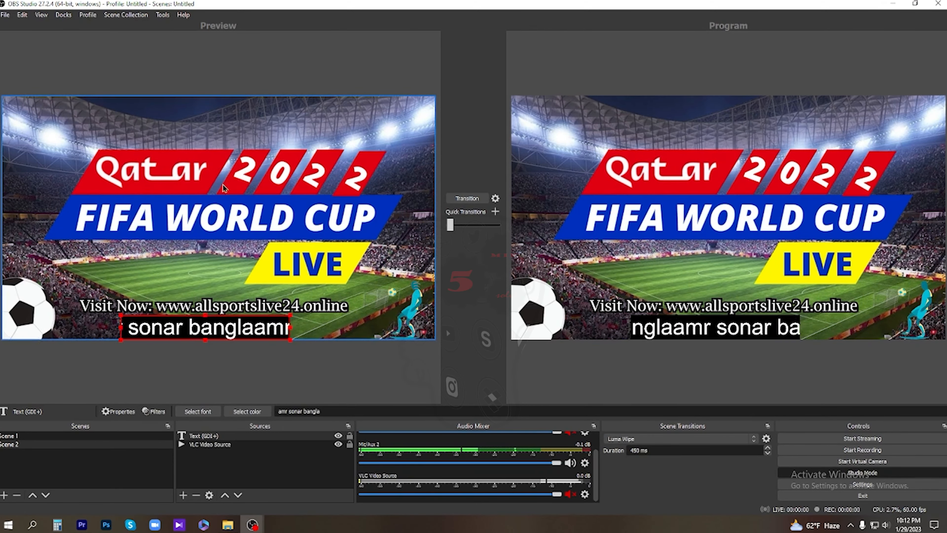
{"action": "left_click", "coordinate": [183, 495]}
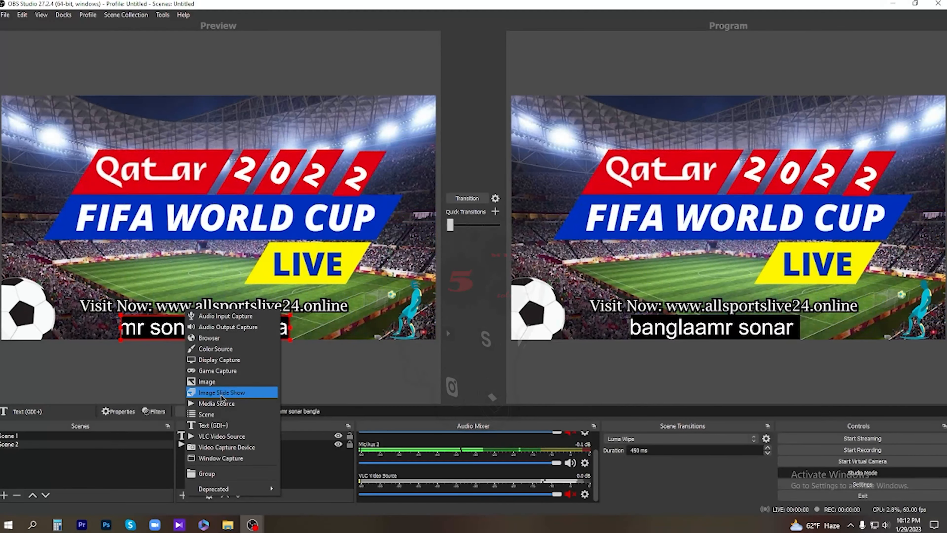
{"action": "left_click", "coordinate": [221, 394]}
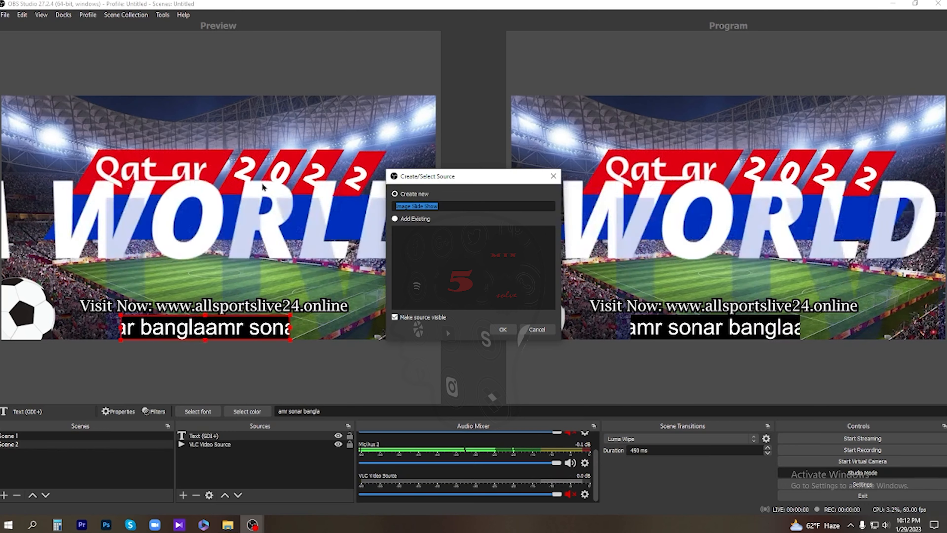
{"action": "left_click", "coordinate": [537, 329]}
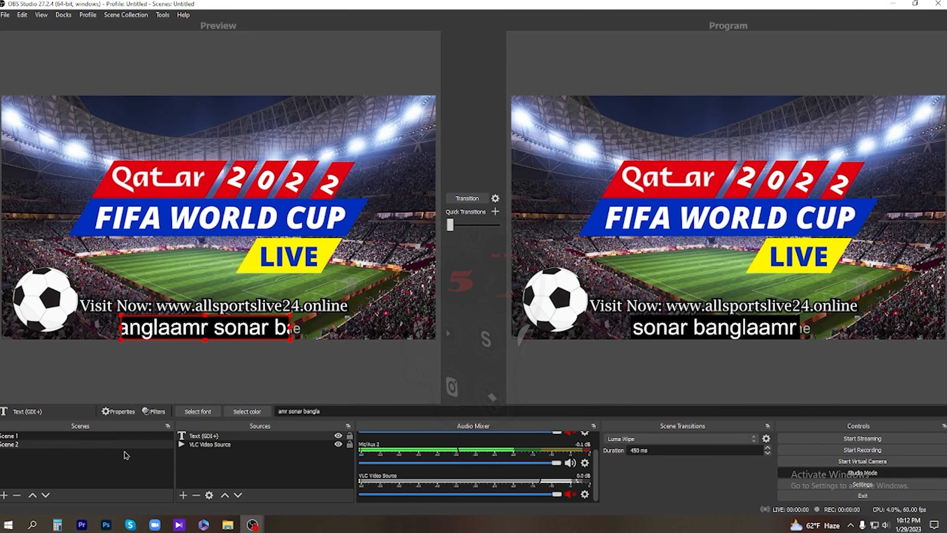
{"action": "left_click", "coordinate": [185, 495]}
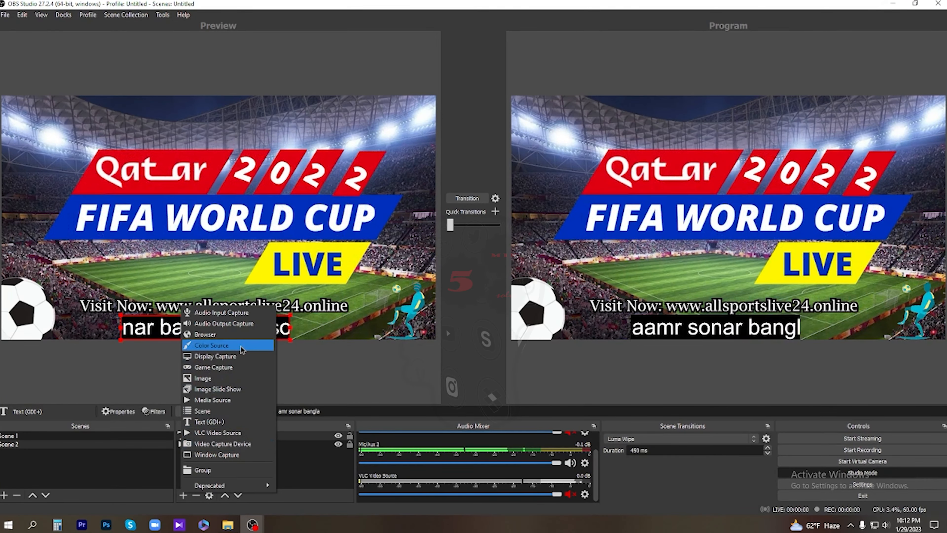
{"action": "left_click", "coordinate": [307, 465]}
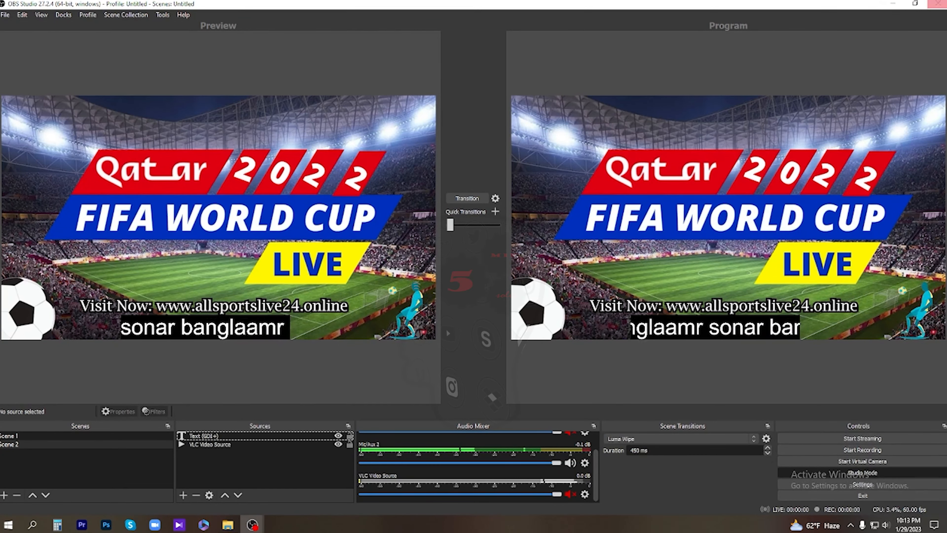
Minimize OBS Studio, close its script log, and open Facebook in Chrome using a profile shortcut from the id folder
{"action": "left_click", "coordinate": [896, 3]}
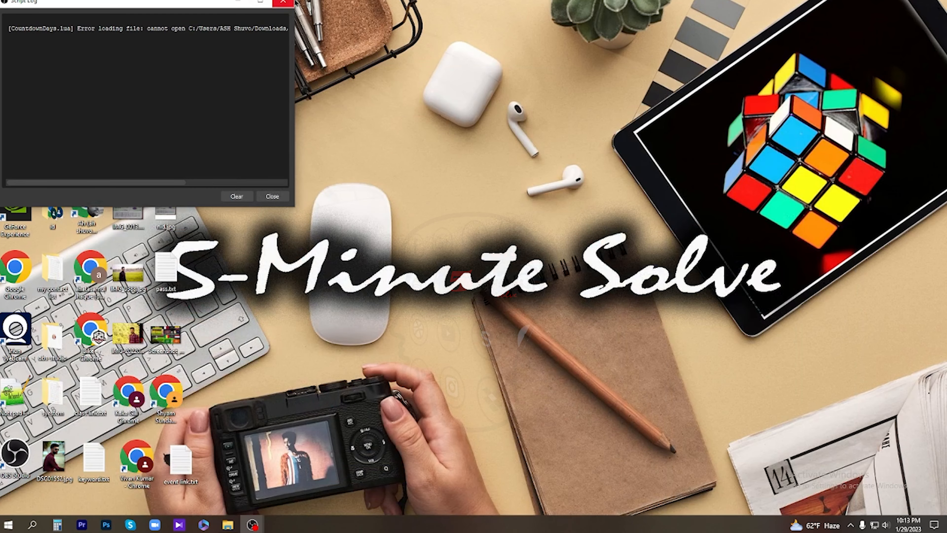
{"action": "left_click", "coordinate": [283, 2]}
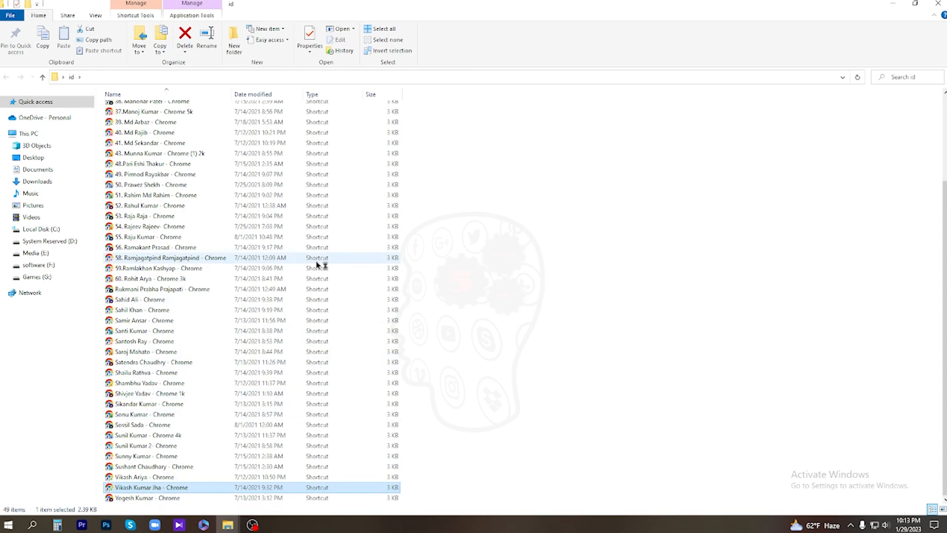
{"action": "double_click", "coordinate": [282, 262]}
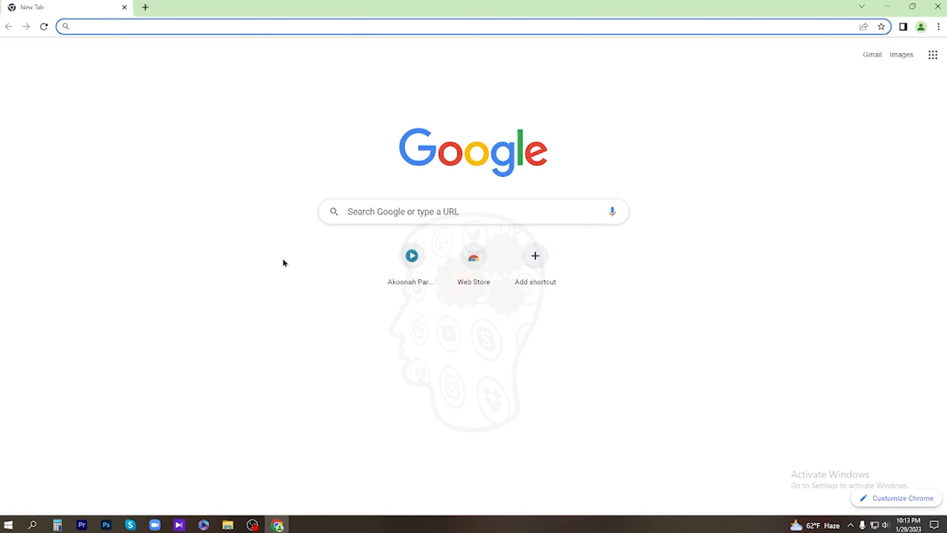
{"action": "left_click", "coordinate": [407, 216]}
{"action": "left_click", "coordinate": [355, 236]}
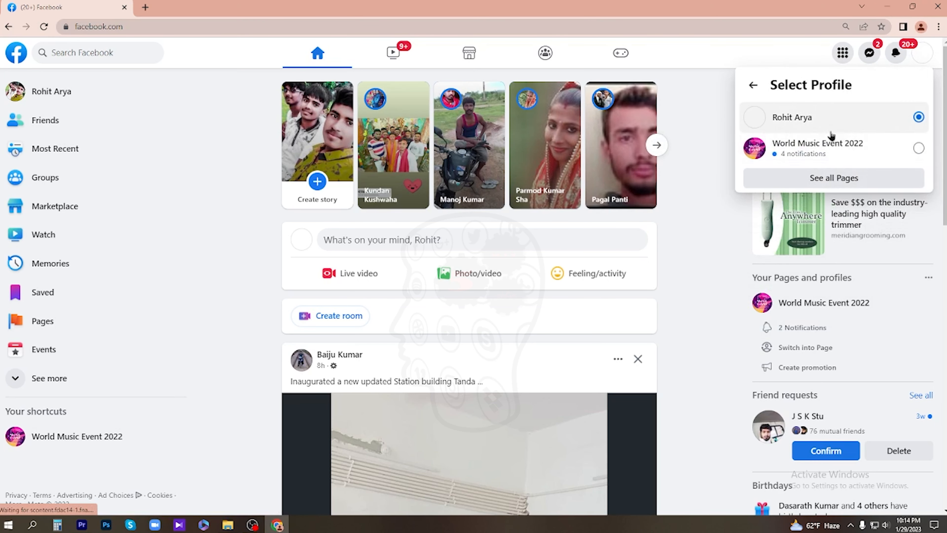
Switch Facebook to the World Music Event 2022 page and start creating a live video, dismissing the notification request
{"action": "left_click", "coordinate": [831, 147]}
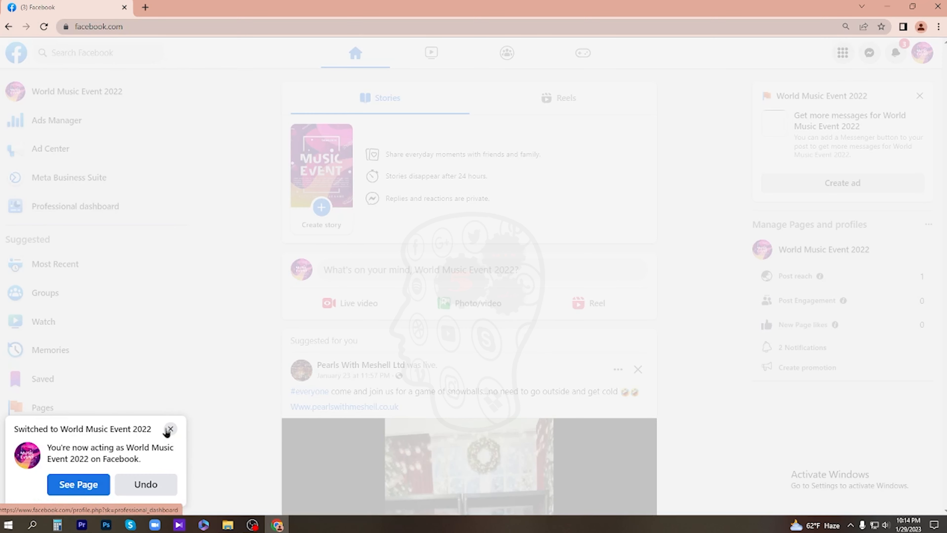
{"action": "left_click", "coordinate": [170, 429]}
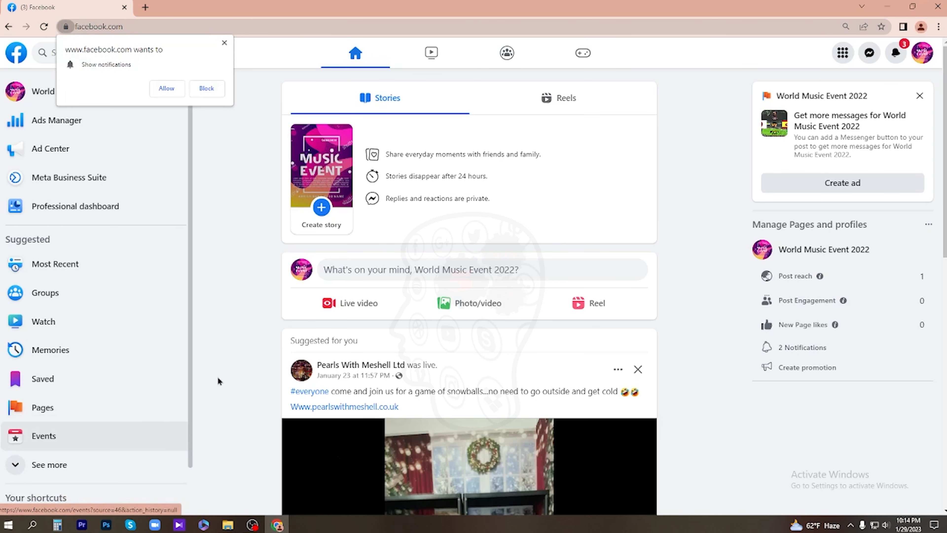
{"action": "left_click", "coordinate": [344, 304]}
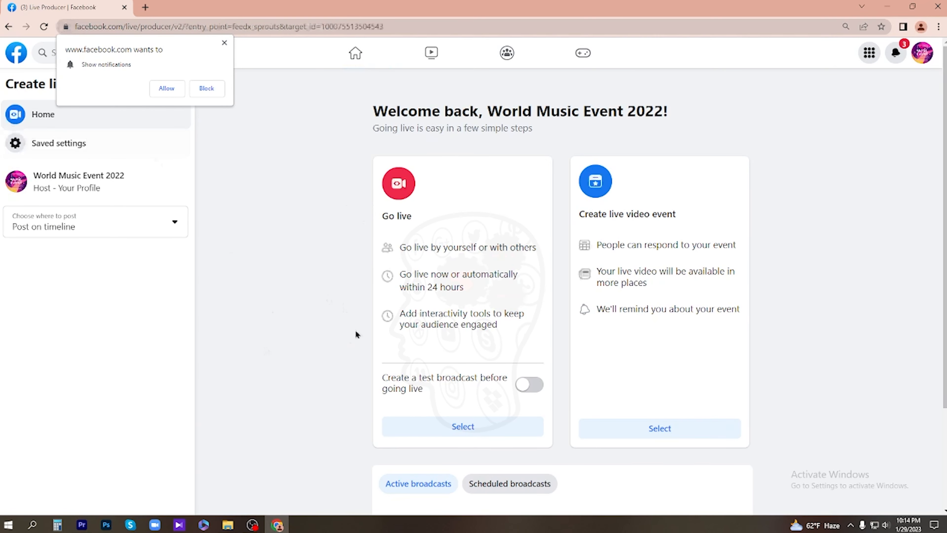
{"action": "left_click", "coordinate": [222, 43]}
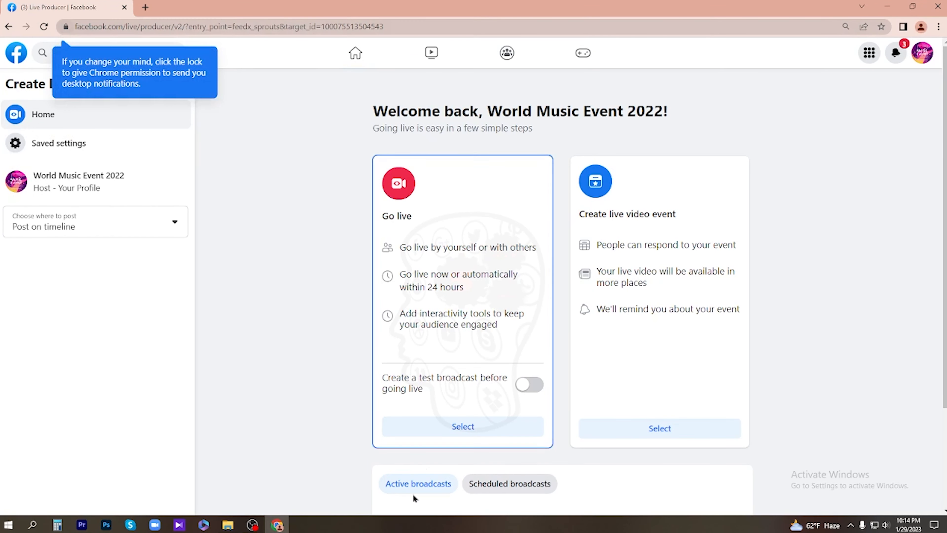
Choose the Go live option for the live video and dismiss the camera and microphone permission request
{"action": "scroll", "coordinate": [484, 336], "scroll_direction": "down", "scroll_amount": 3}
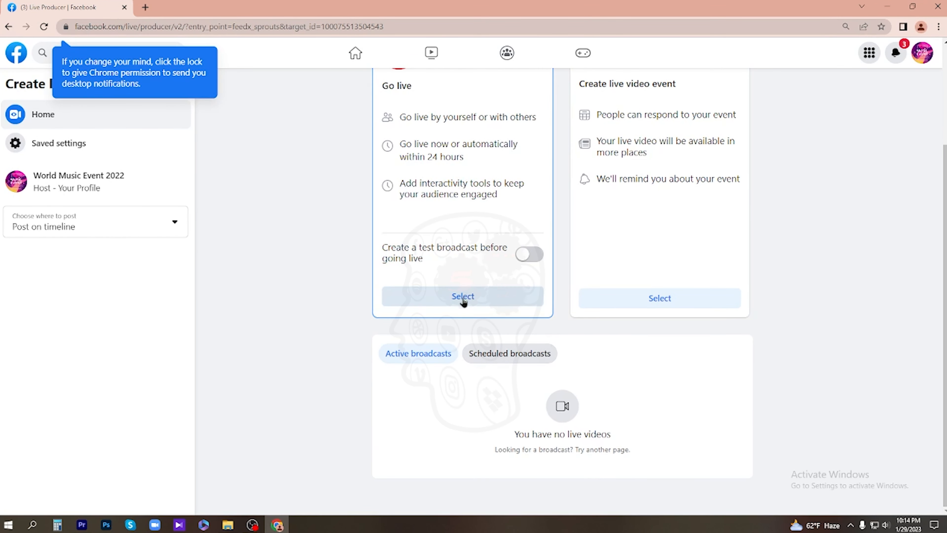
{"action": "scroll", "coordinate": [513, 336], "scroll_direction": "up", "scroll_amount": 3}
{"action": "scroll", "coordinate": [455, 349], "scroll_direction": "down", "scroll_amount": 3}
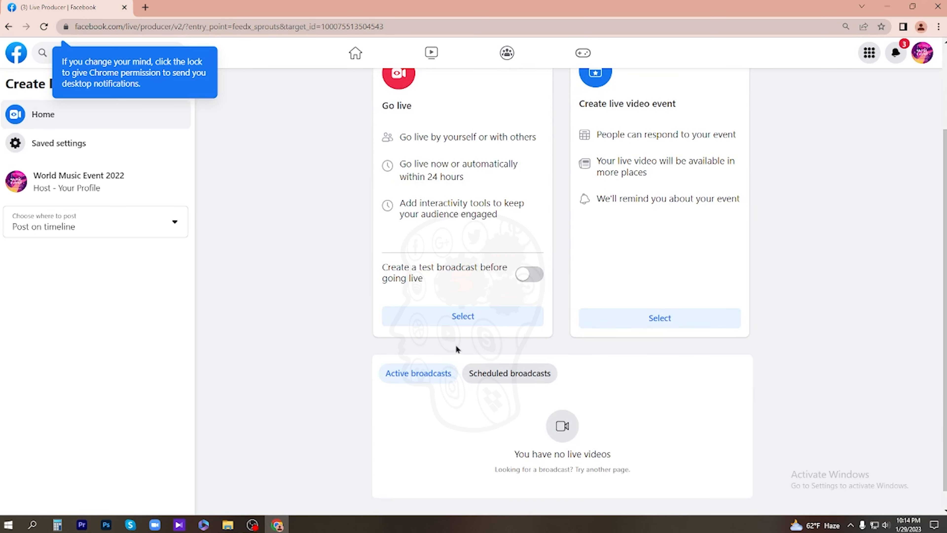
{"action": "left_click", "coordinate": [459, 324]}
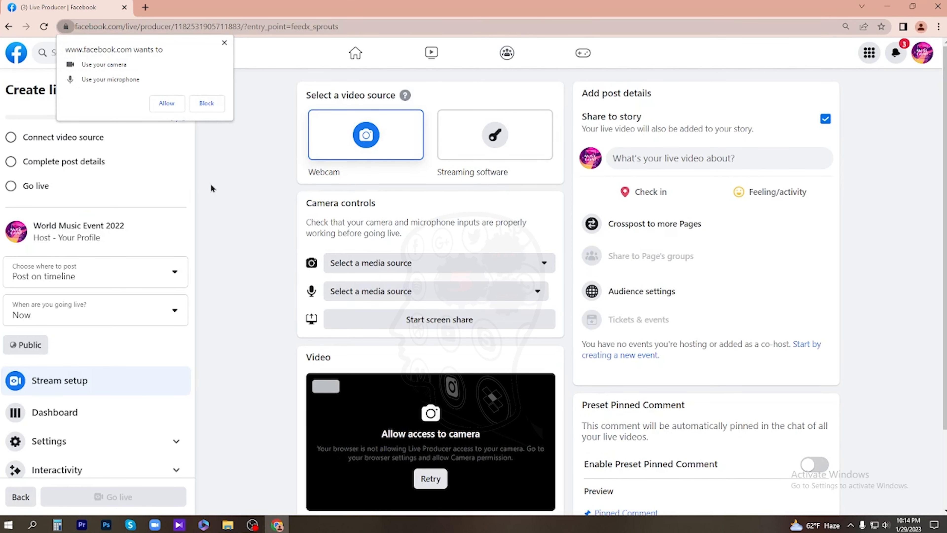
{"action": "left_click", "coordinate": [224, 43]}
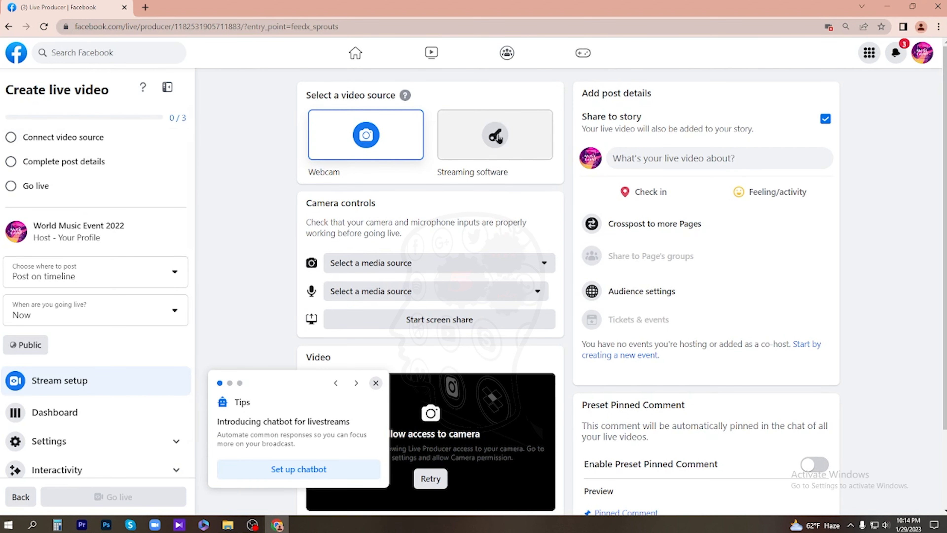
Select Streaming software as the live video's source to obtain its stream key
{"action": "left_click", "coordinate": [488, 136]}
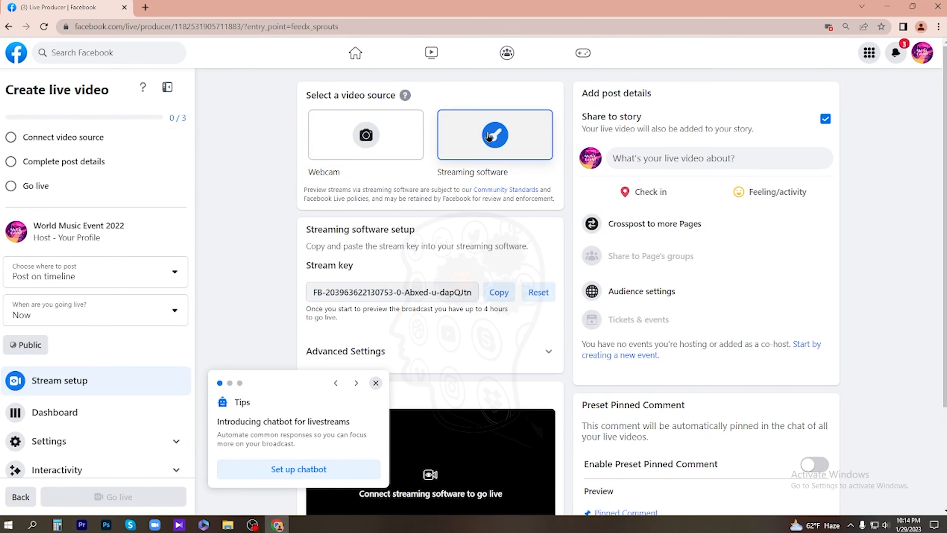
{"action": "scroll", "coordinate": [604, 199], "scroll_direction": "down", "scroll_amount": 3}
{"action": "scroll", "coordinate": [491, 175], "scroll_direction": "up", "scroll_amount": 5}
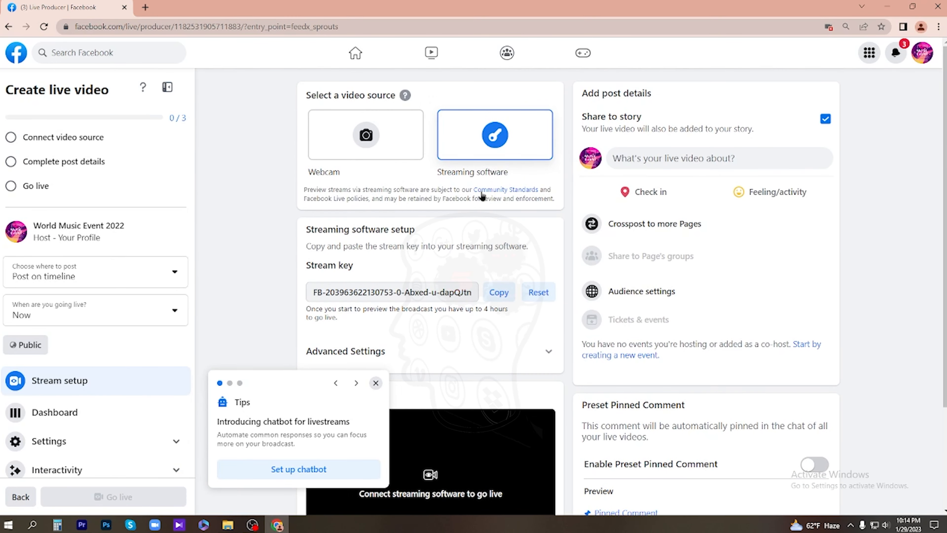
{"action": "scroll", "coordinate": [490, 175], "scroll_direction": "down", "scroll_amount": 4}
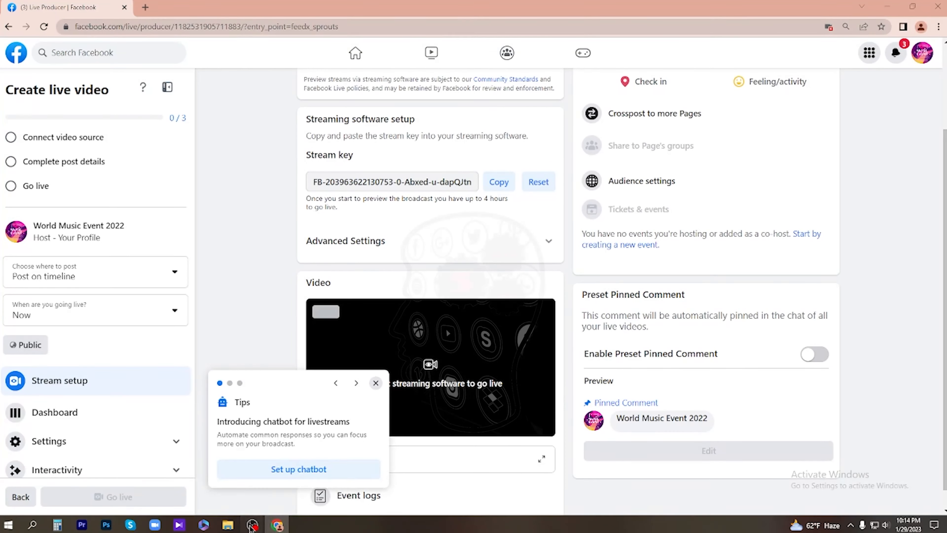
Switch to OBS Studio and choose Facebook Live as the service in the stream settings
{"action": "mouse_move", "coordinate": [252, 526]}
{"action": "left_click", "coordinate": [297, 484]}
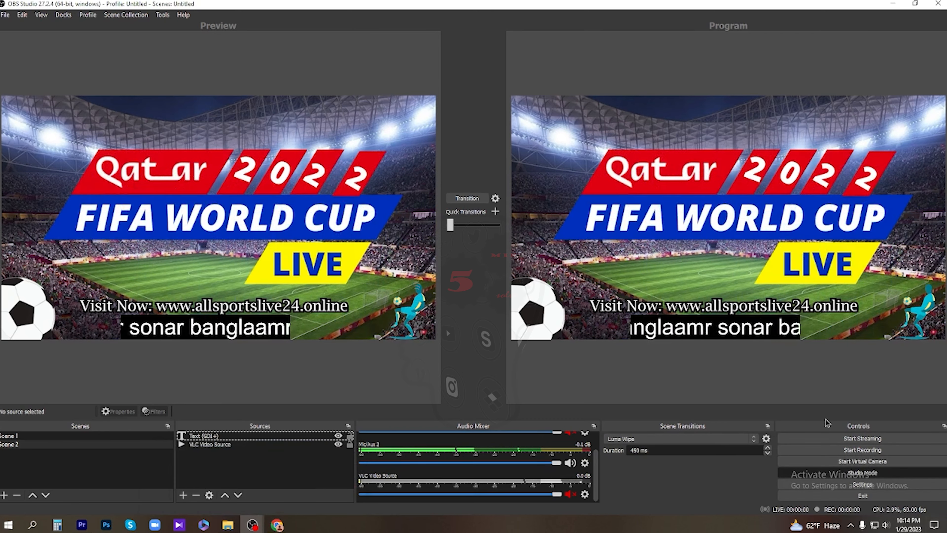
{"action": "left_click", "coordinate": [840, 491]}
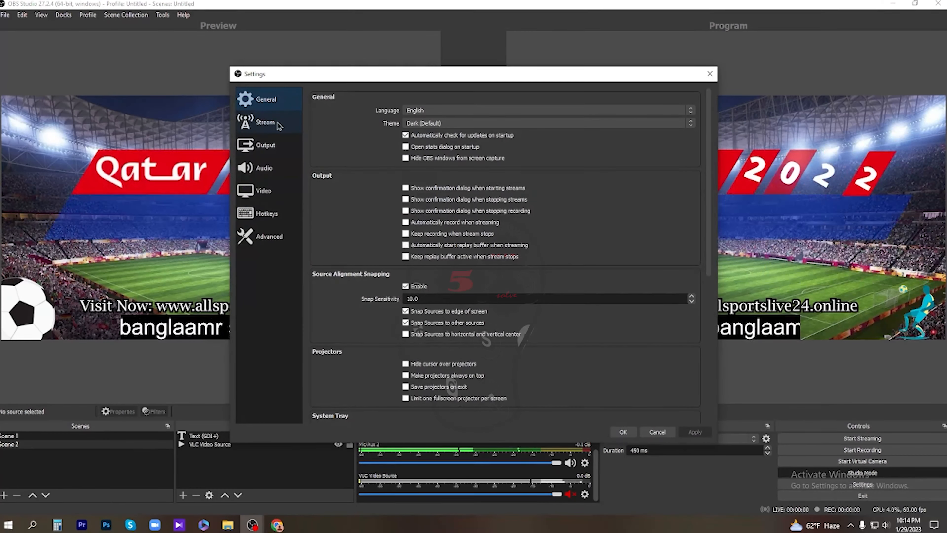
{"action": "left_click", "coordinate": [267, 124]}
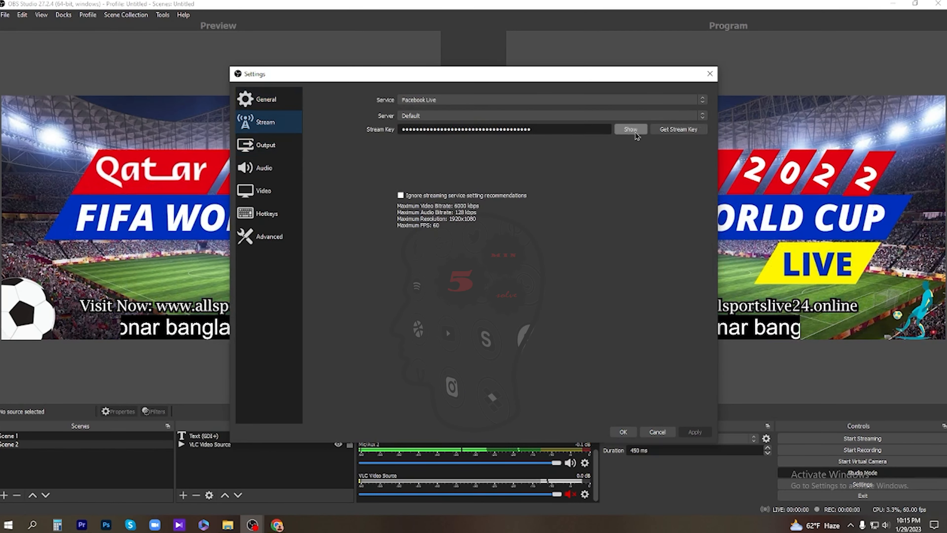
{"action": "left_click", "coordinate": [450, 104]}
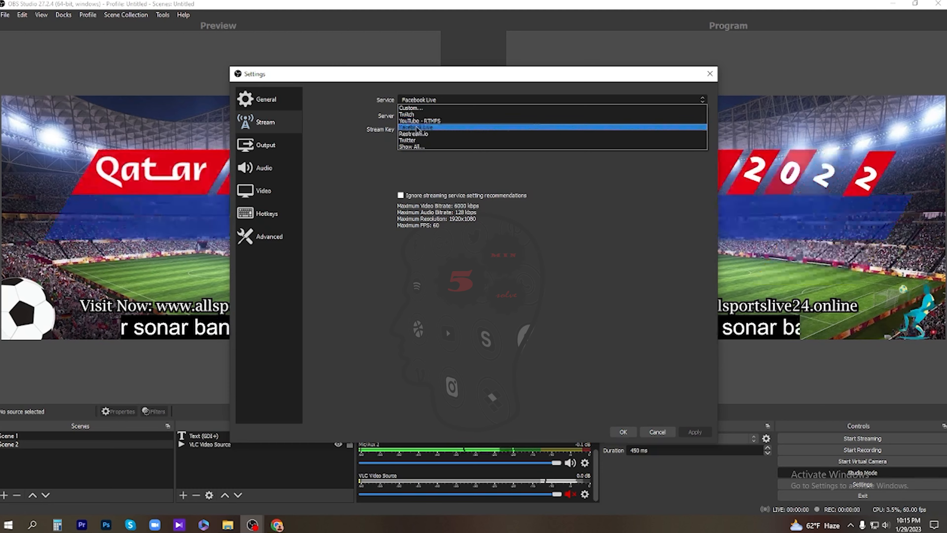
{"action": "left_click", "coordinate": [436, 128]}
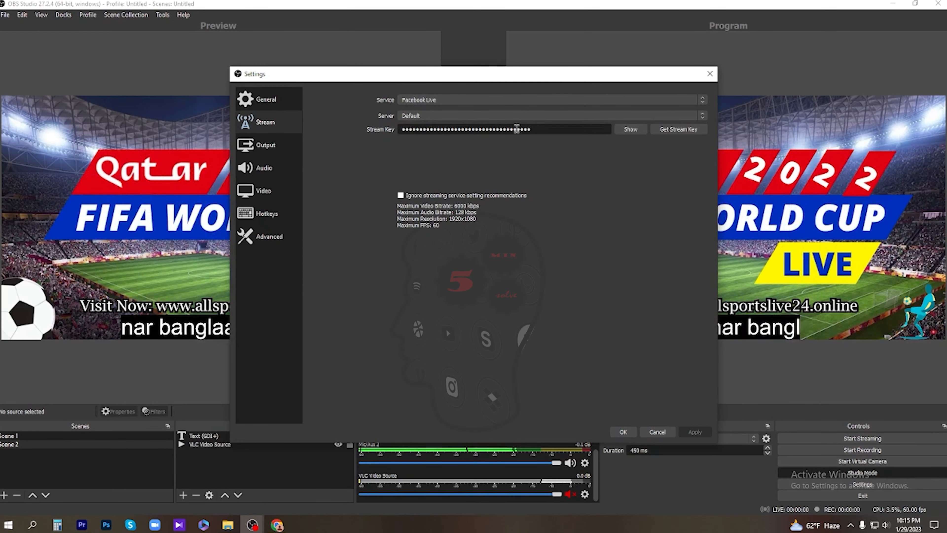
Replace the existing stream key with the copied Facebook stream key, apply the change and close the settings
{"action": "double_click", "coordinate": [543, 130]}
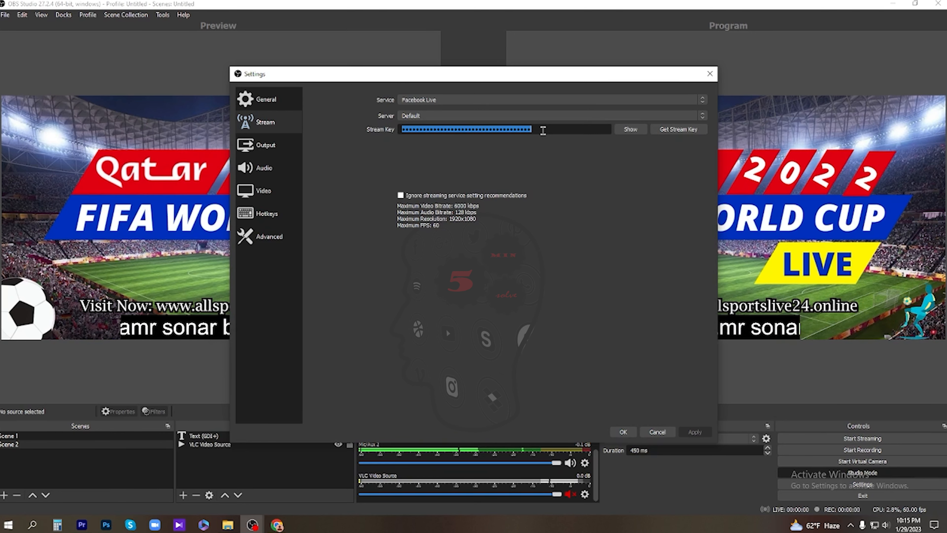
{"action": "key", "text": "ctrl+v"}
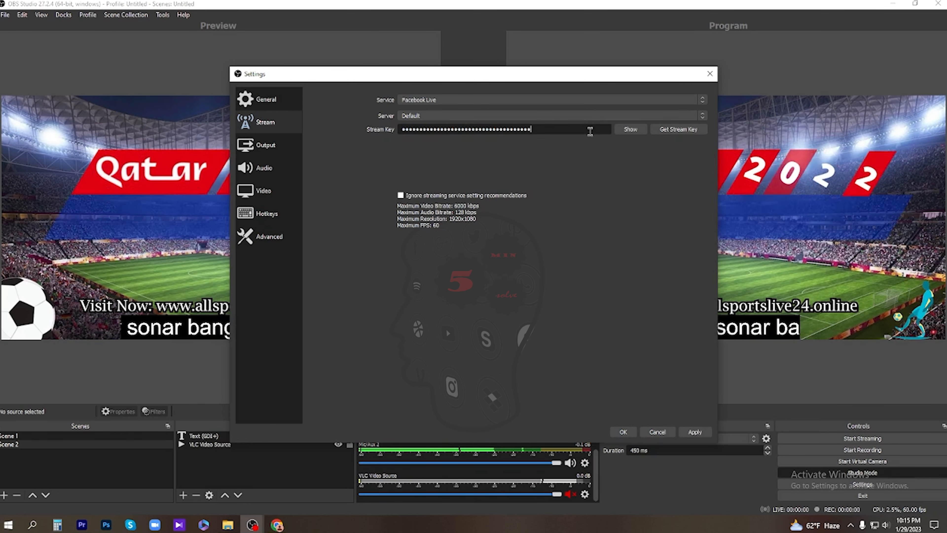
{"action": "left_click", "coordinate": [695, 432]}
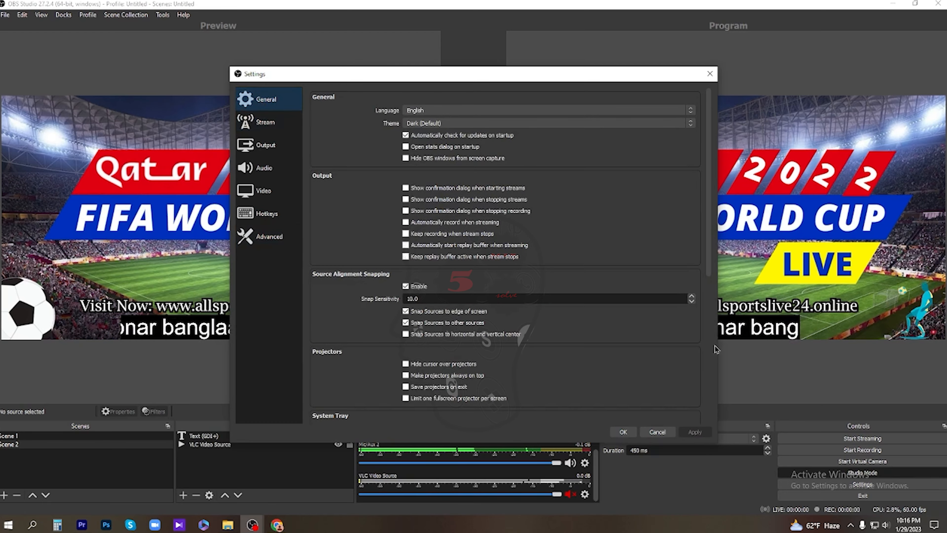
{"action": "left_click", "coordinate": [624, 433]}
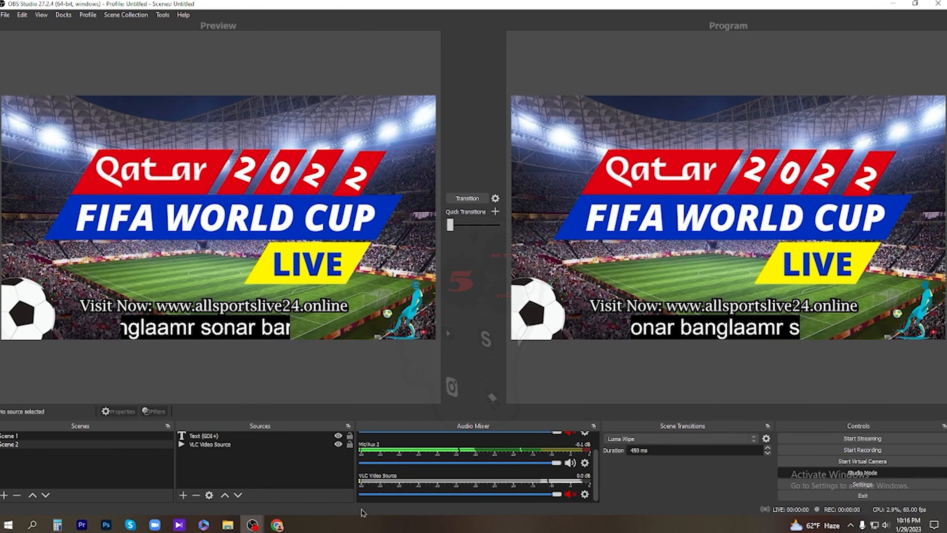
Start streaming from OBS Studio, return to Facebook Live Producer in Chrome, and dismiss the tips to check the video preview
{"action": "left_click", "coordinate": [862, 441]}
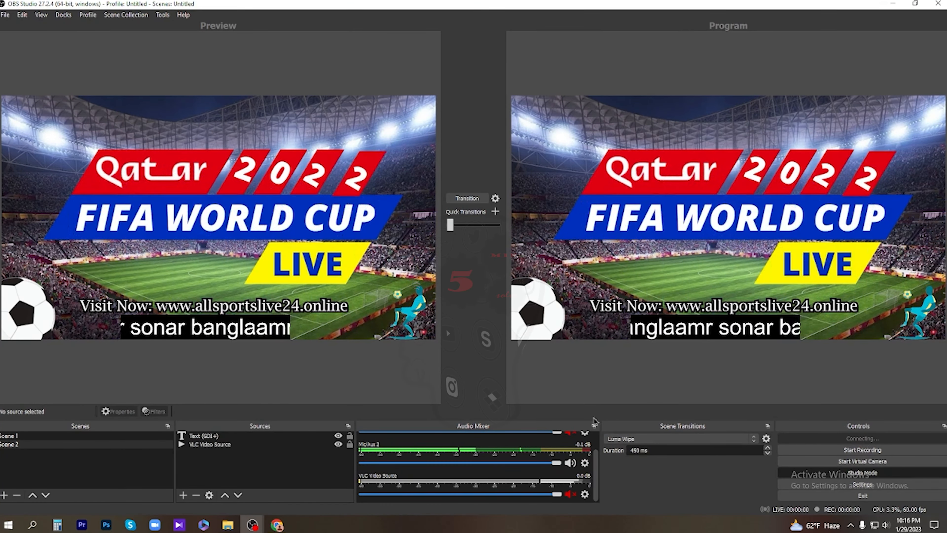
{"action": "left_click", "coordinate": [277, 525]}
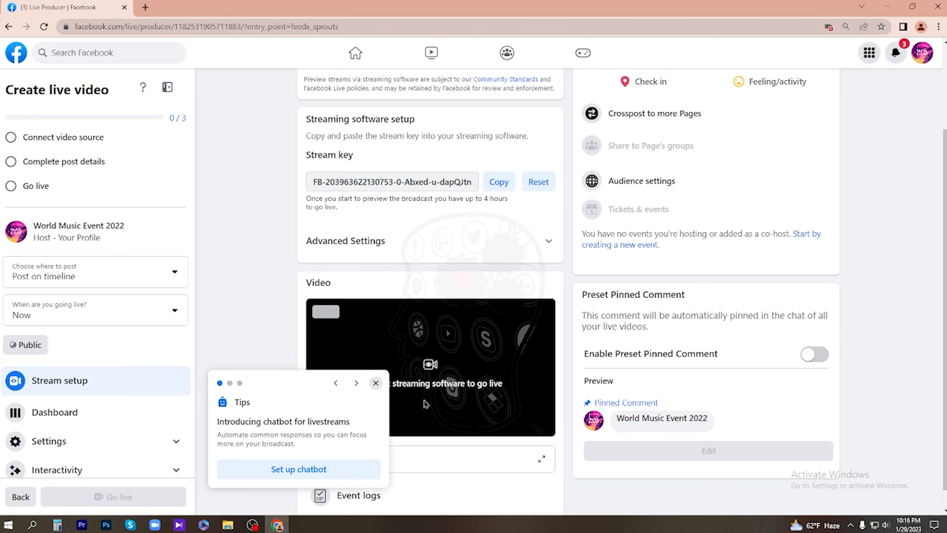
{"action": "left_click", "coordinate": [377, 384]}
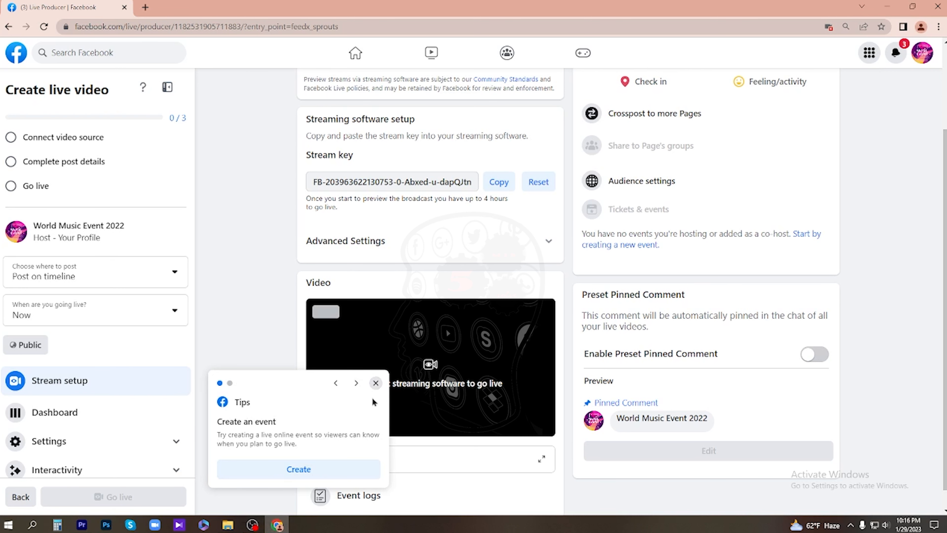
{"action": "left_click", "coordinate": [377, 384]}
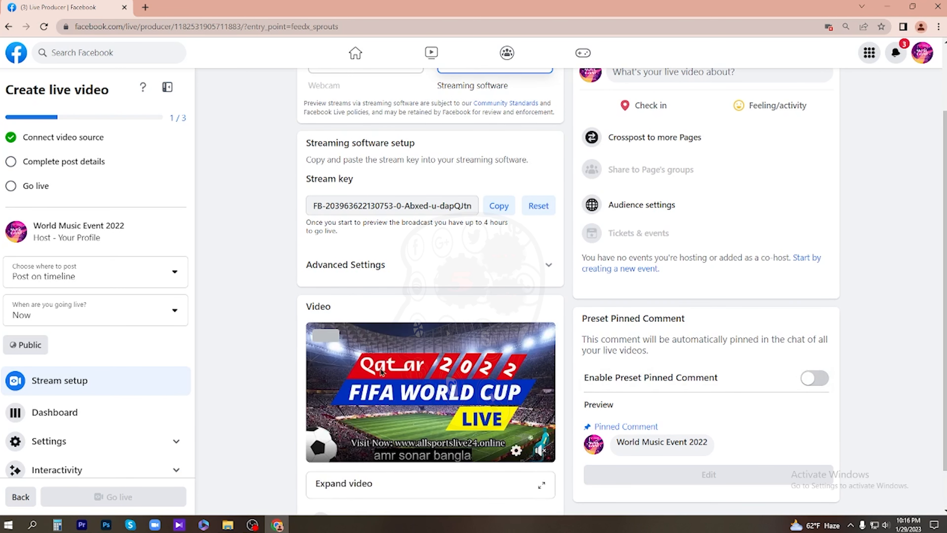
{"action": "scroll", "coordinate": [448, 298], "scroll_direction": "down", "scroll_amount": 1}
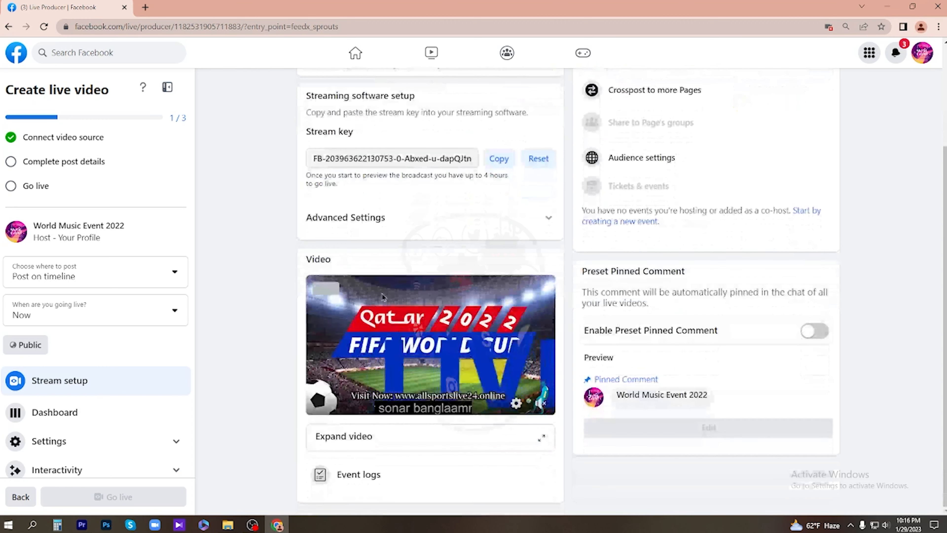
{"action": "scroll", "coordinate": [512, 241], "scroll_direction": "up", "scroll_amount": 3}
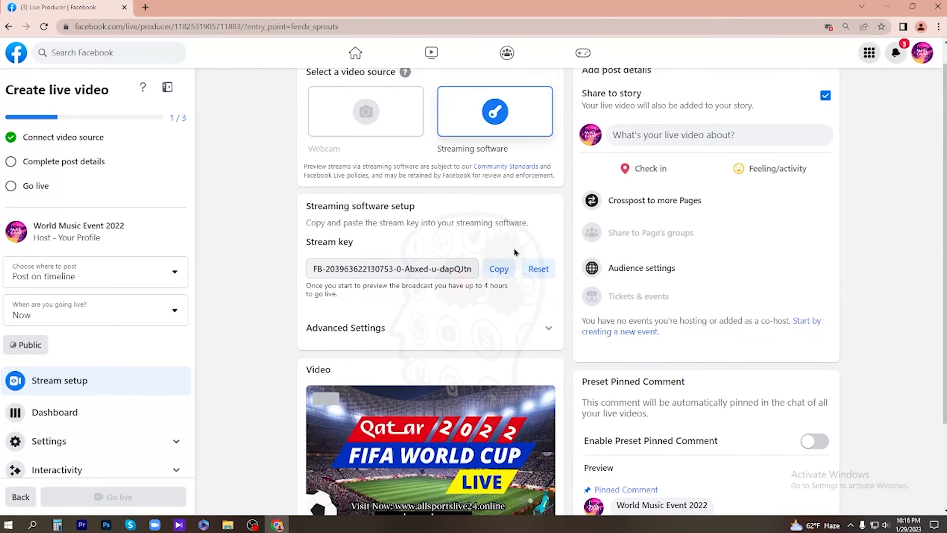
{"action": "left_click", "coordinate": [673, 136]}
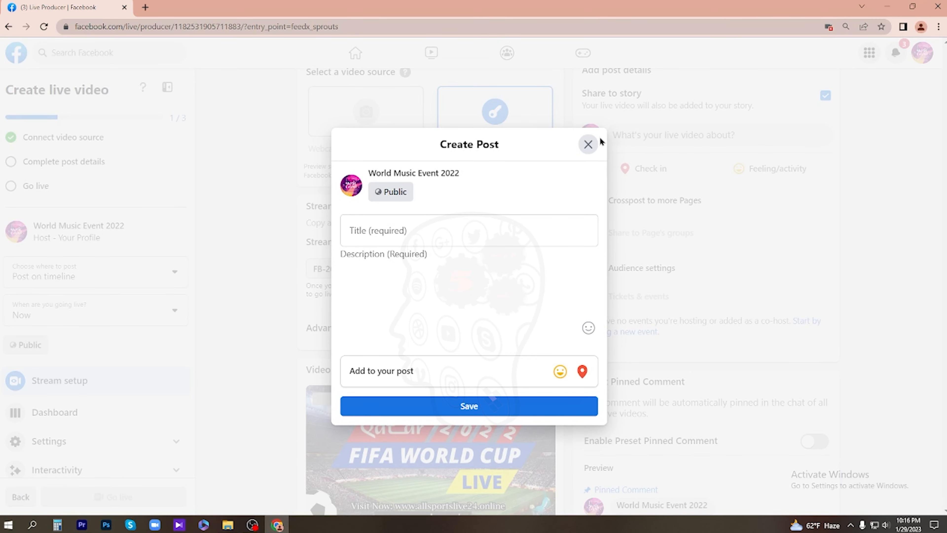
{"action": "left_click", "coordinate": [588, 144]}
{"action": "scroll", "coordinate": [431, 291], "scroll_direction": "down", "scroll_amount": 3}
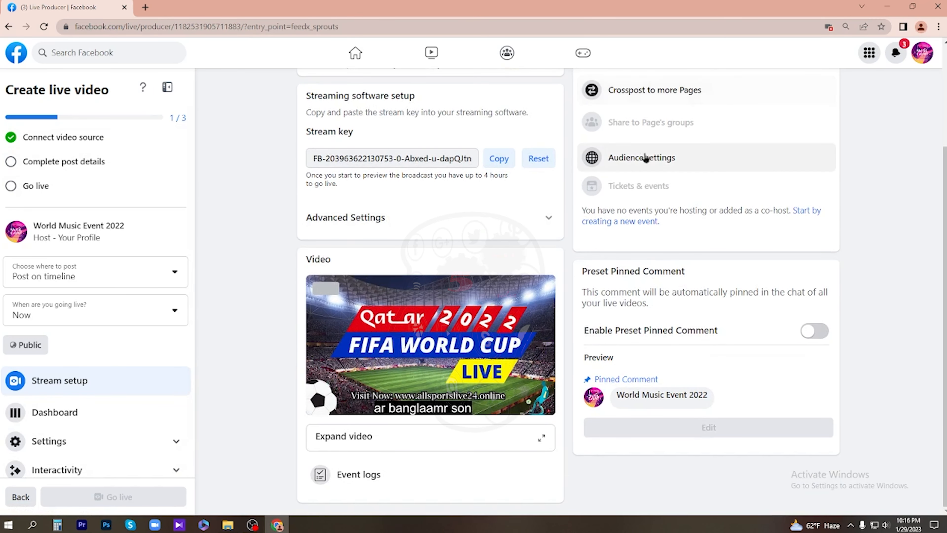
{"action": "scroll", "coordinate": [644, 159], "scroll_direction": "up", "scroll_amount": 3}
Add the live post details with the title "kkkk" and the description "adfggf", and save them
{"action": "left_click", "coordinate": [669, 159]}
{"action": "left_click", "coordinate": [400, 228]}
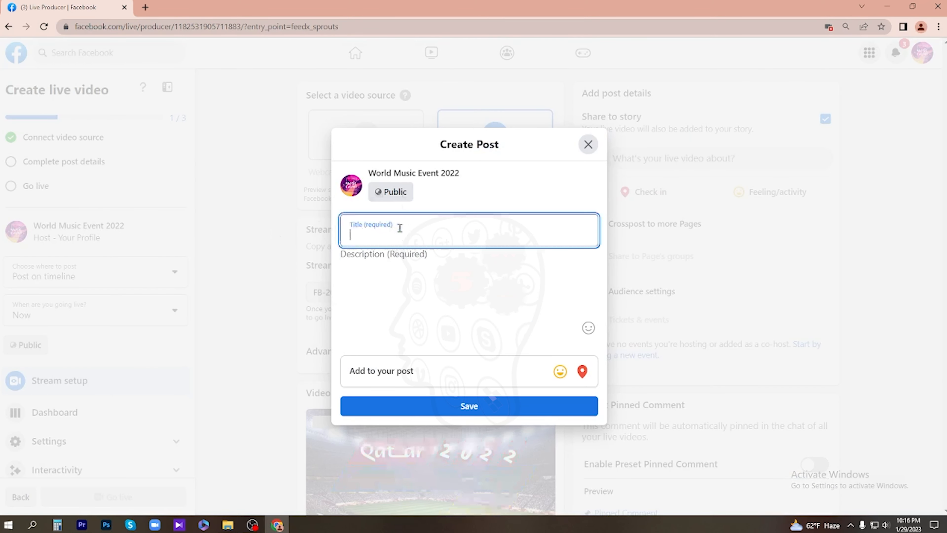
{"action": "type", "text": "kkk"}
{"action": "type", "text": "k"}
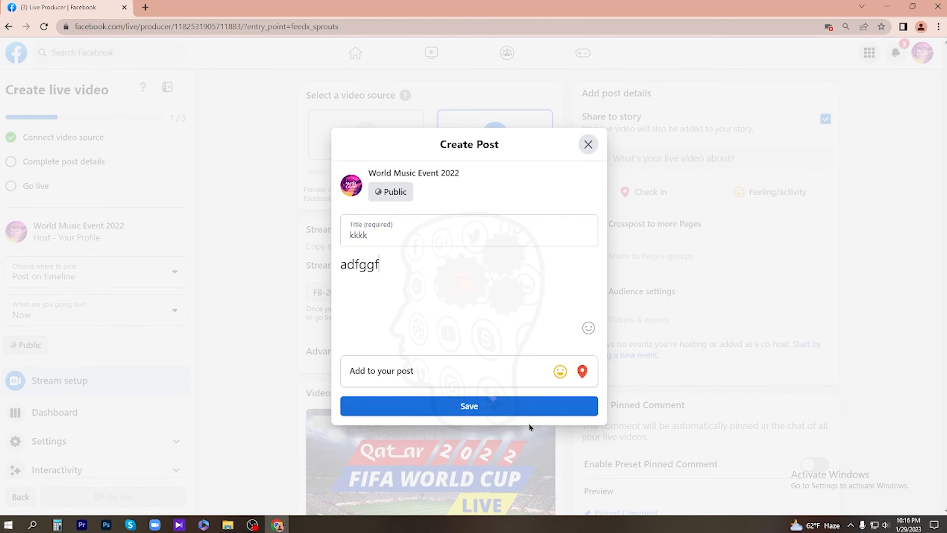
{"action": "left_click", "coordinate": [519, 410]}
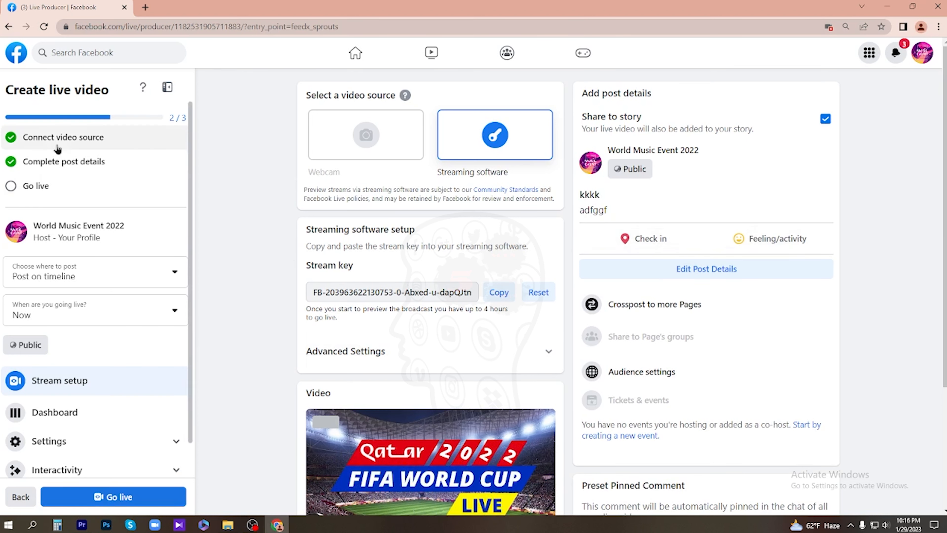
{"action": "scroll", "coordinate": [176, 274], "scroll_direction": "down", "scroll_amount": 1}
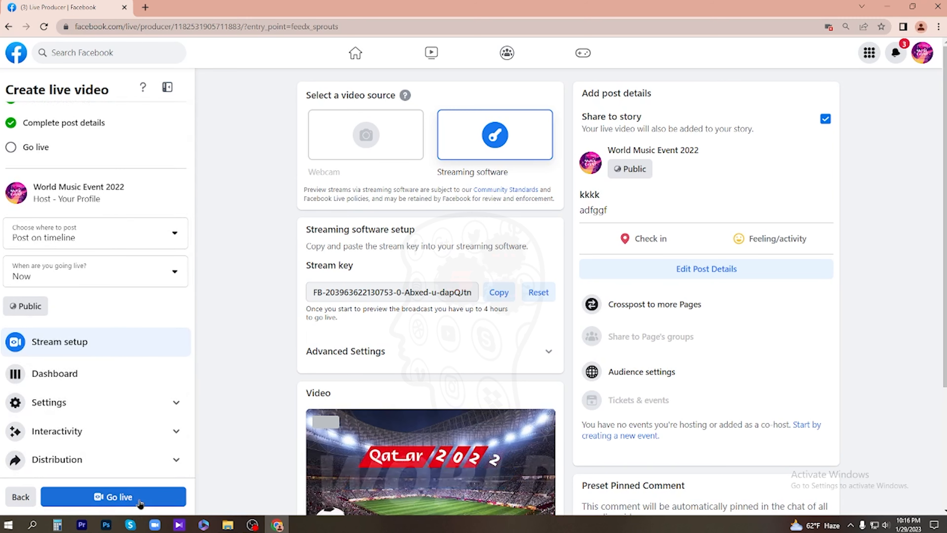
{"action": "scroll", "coordinate": [426, 402], "scroll_direction": "down", "scroll_amount": 4}
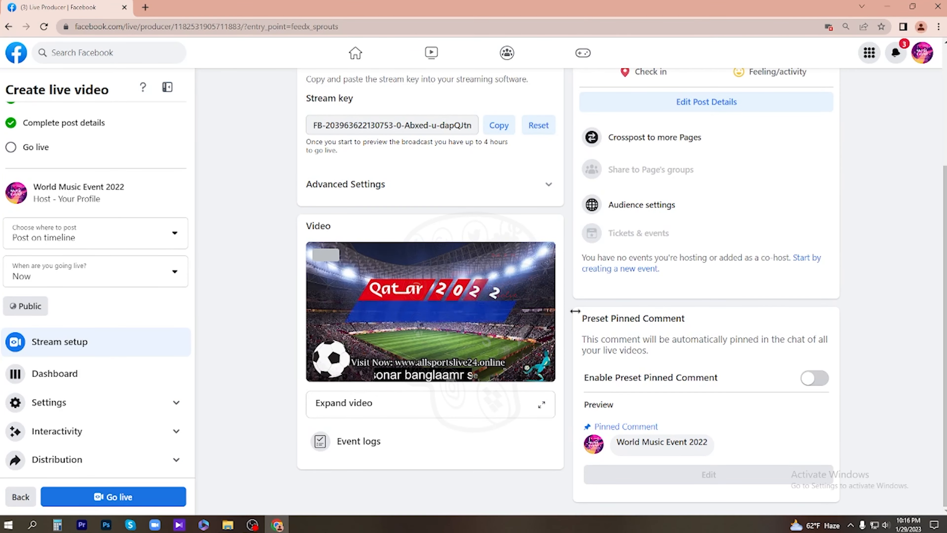
{"action": "scroll", "coordinate": [577, 313], "scroll_direction": "up", "scroll_amount": 4}
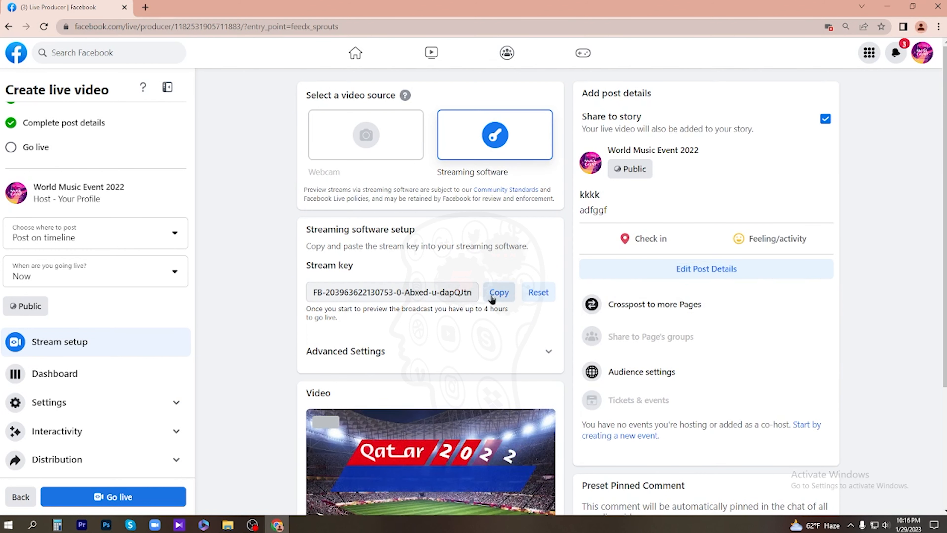
{"action": "scroll", "coordinate": [465, 451], "scroll_direction": "down", "scroll_amount": 4}
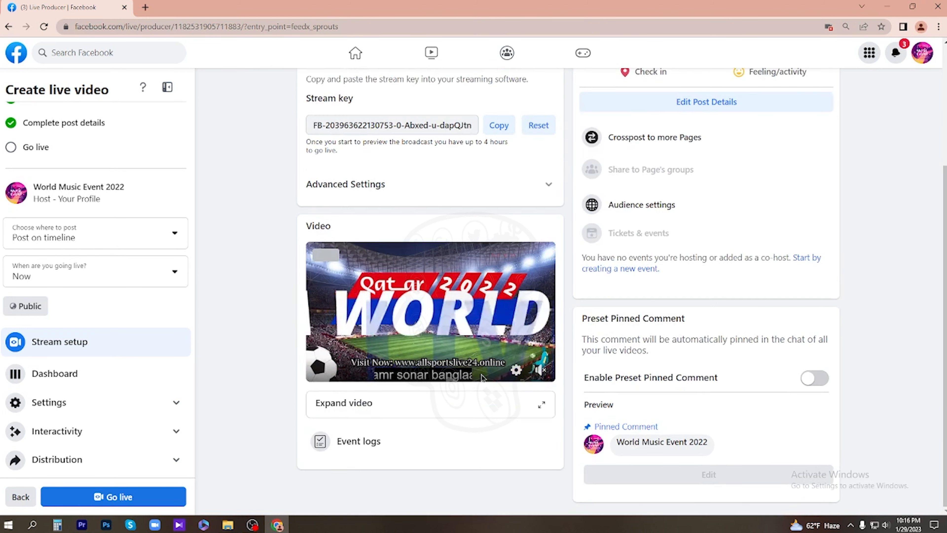
Switch to OBS Studio, remove the Text (GDI+) source from the scene, and transition the change to the program output
{"action": "mouse_move", "coordinate": [254, 526]}
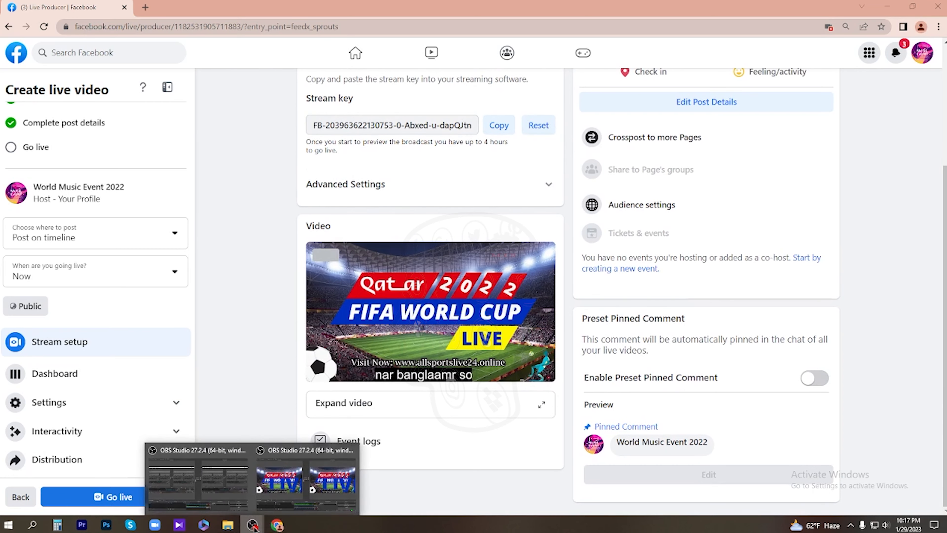
{"action": "left_click", "coordinate": [306, 473]}
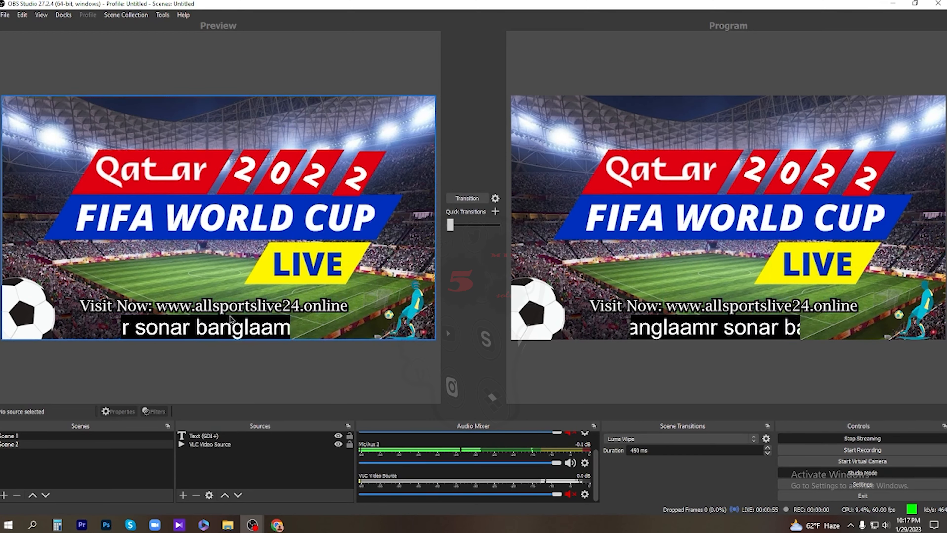
{"action": "left_click", "coordinate": [203, 437]}
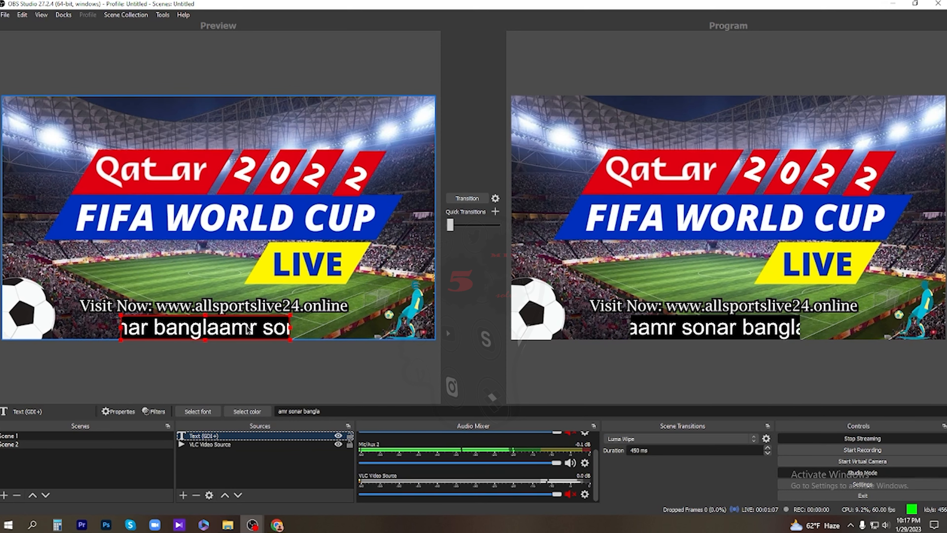
{"action": "key", "text": "Delete"}
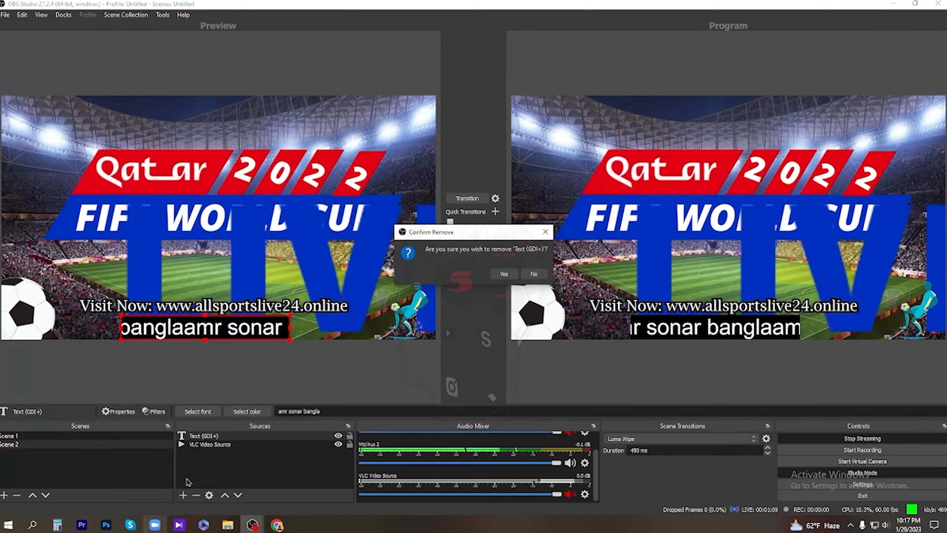
{"action": "left_click", "coordinate": [504, 274]}
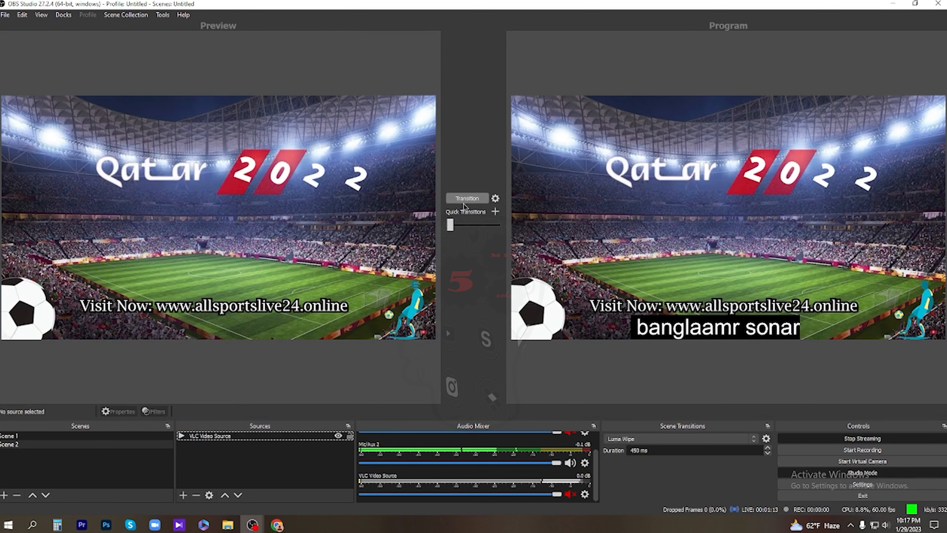
{"action": "left_click", "coordinate": [464, 201]}
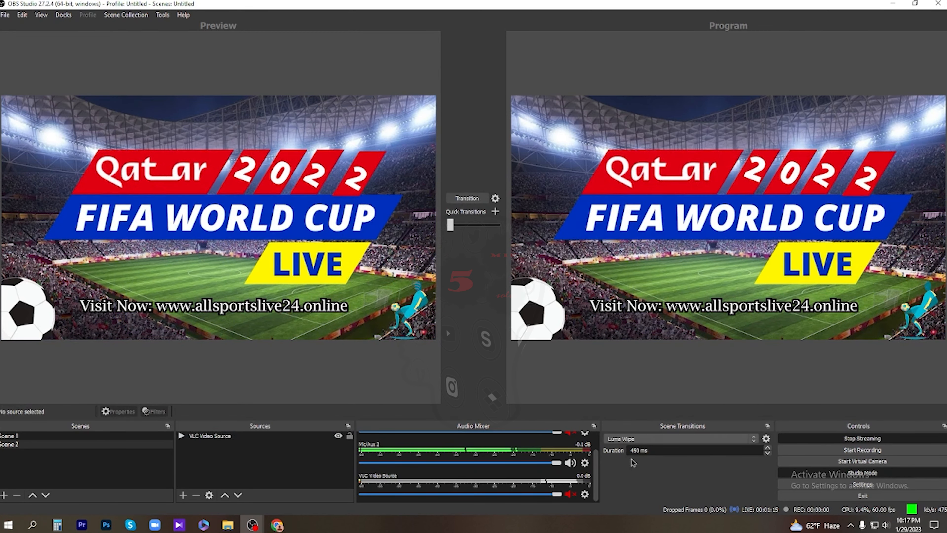
Check the updated video preview in Facebook Live Producer, return to OBS Studio and stop streaming
{"action": "left_click", "coordinate": [277, 524]}
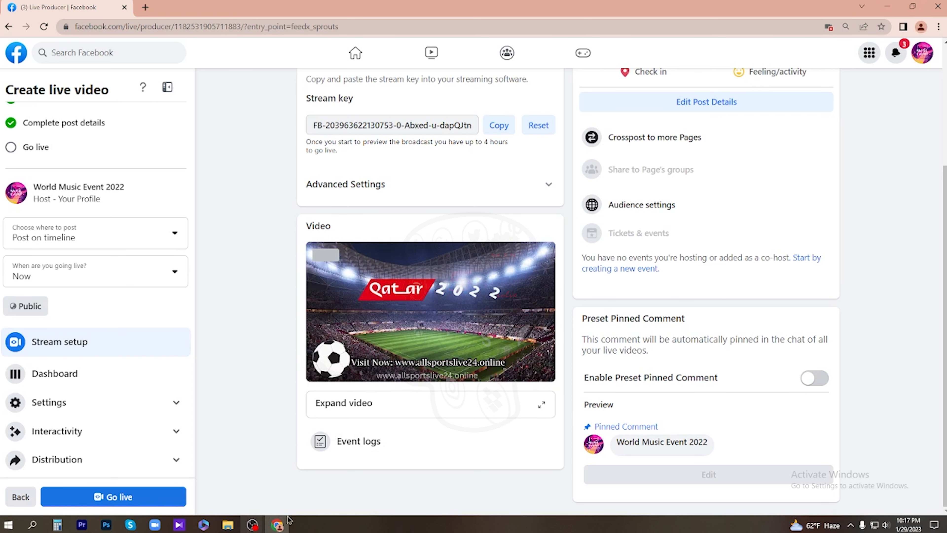
{"action": "mouse_move", "coordinate": [253, 524]}
{"action": "left_click", "coordinate": [305, 481]}
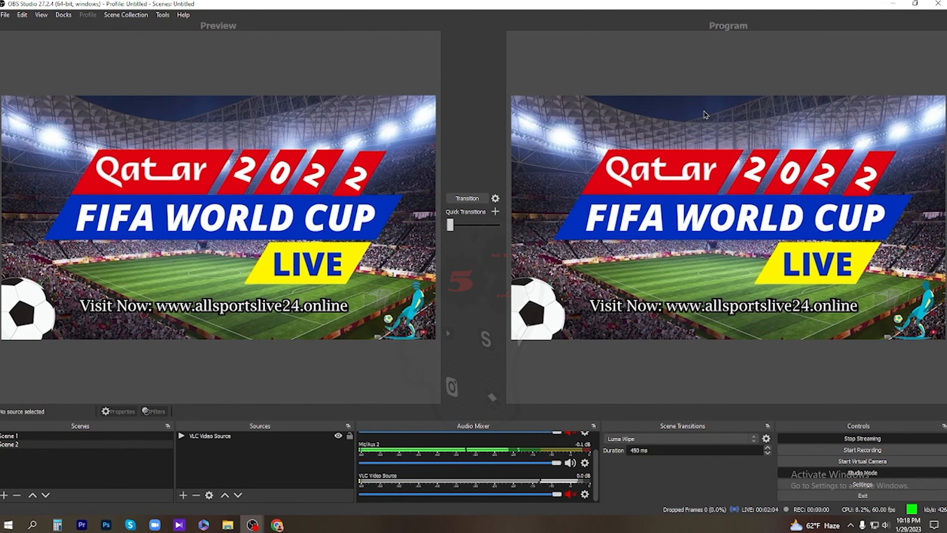
{"action": "left_click", "coordinate": [281, 524]}
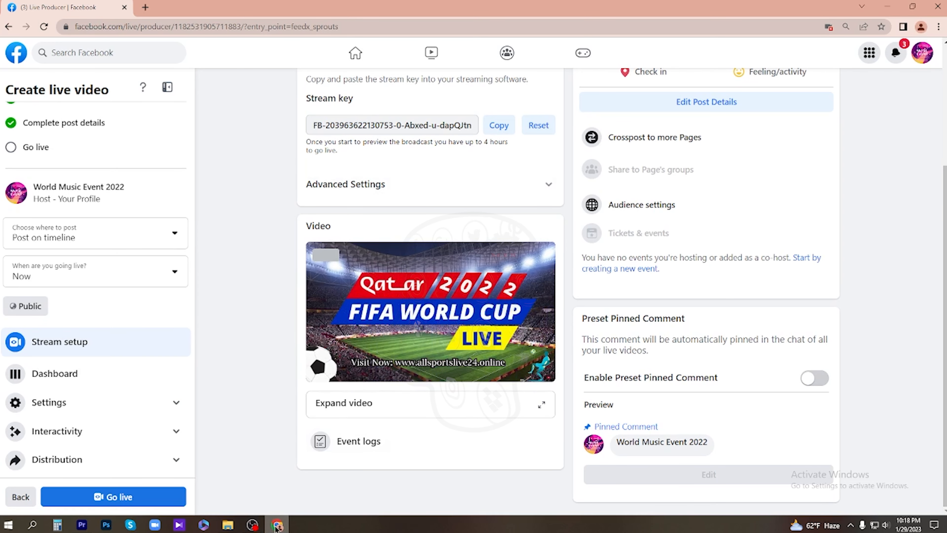
{"action": "left_click", "coordinate": [276, 527]}
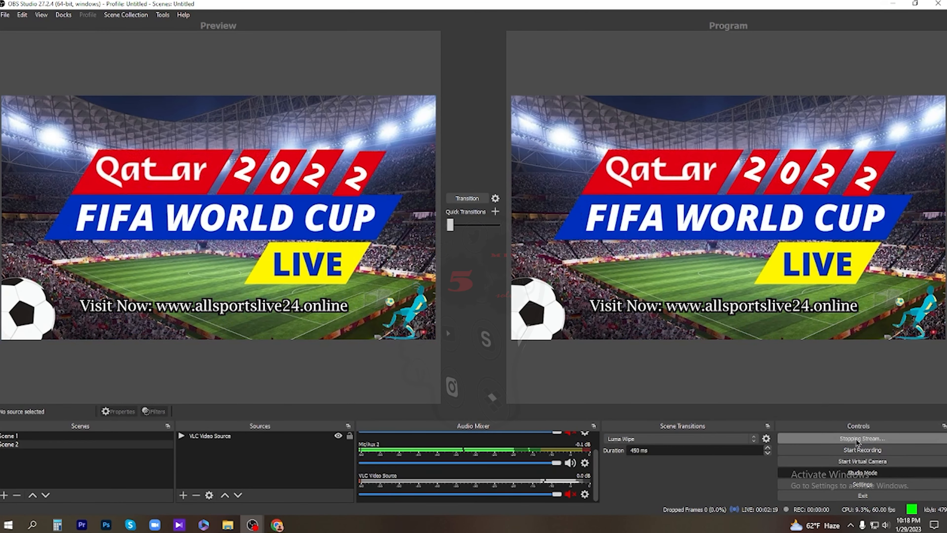
{"action": "left_click", "coordinate": [906, 439]}
Switch to YouTube in Chrome, open the Qatar Worldcup Live channel and choose to go live
{"action": "left_click", "coordinate": [277, 526]}
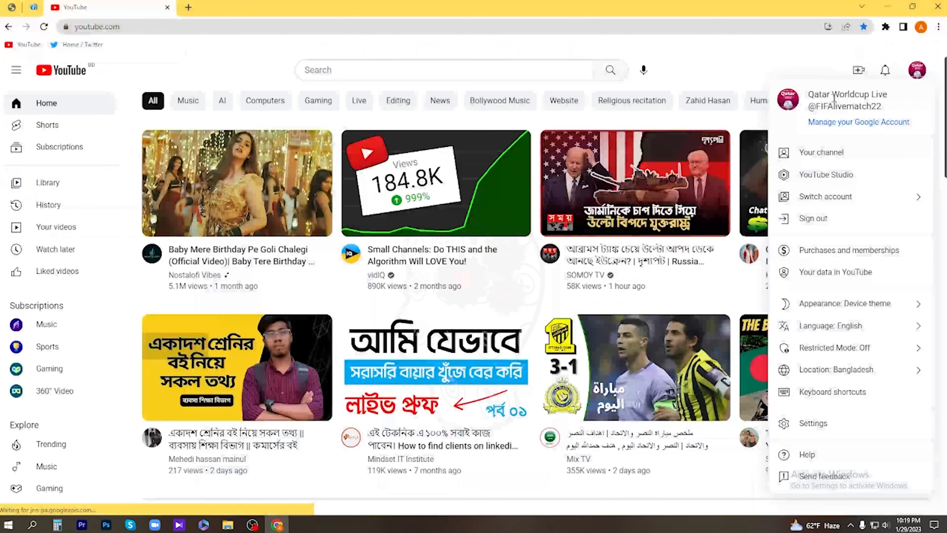
{"action": "left_click", "coordinate": [825, 154]}
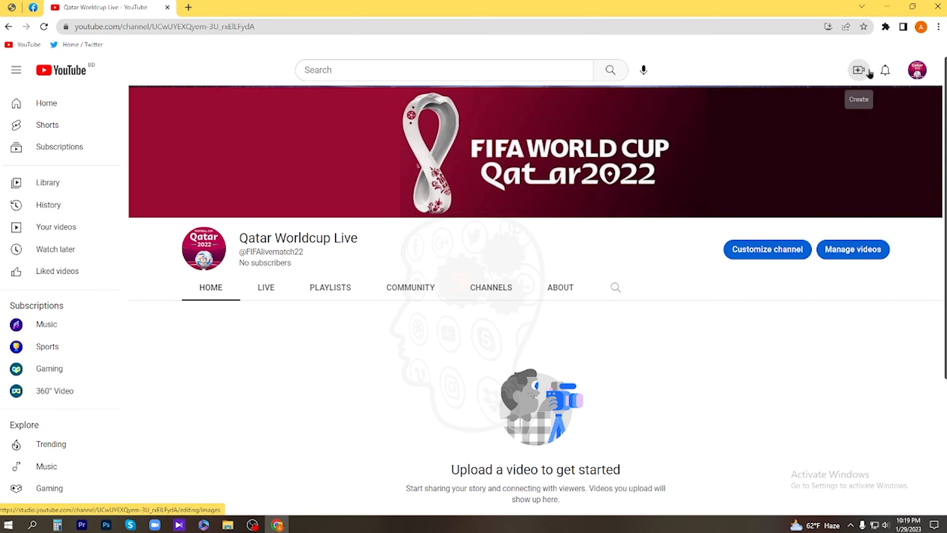
{"action": "left_click", "coordinate": [860, 71]}
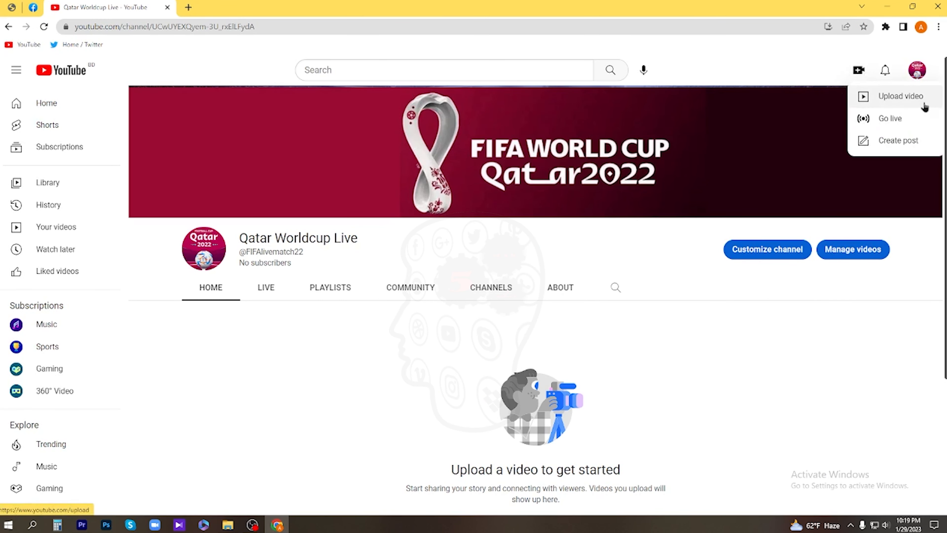
{"action": "left_click", "coordinate": [856, 127]}
{"action": "left_click", "coordinate": [861, 73]}
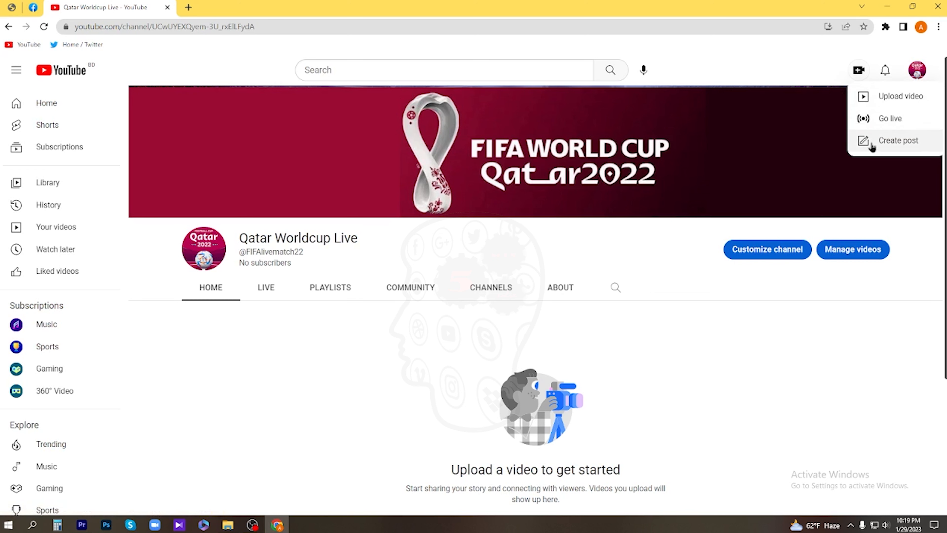
{"action": "left_click", "coordinate": [871, 121]}
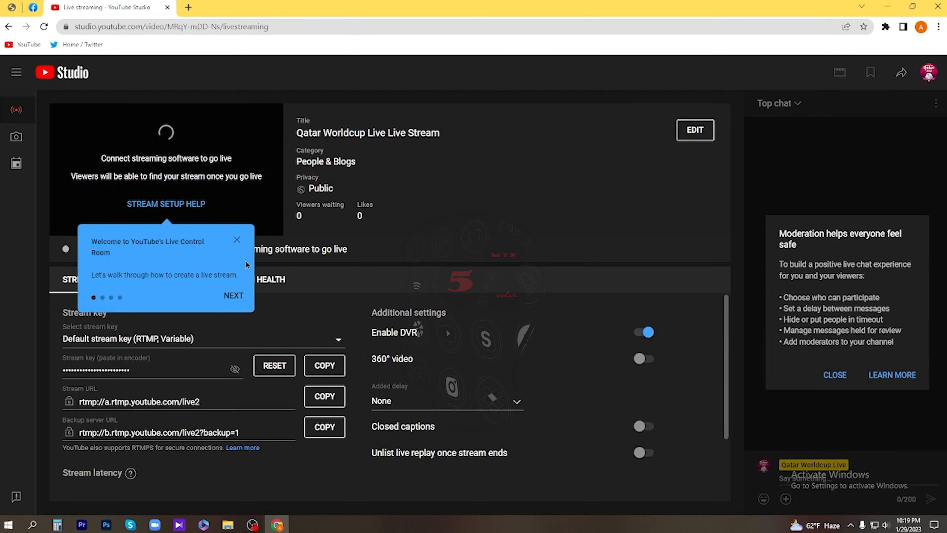
Dismiss the Live Control Room welcome tip and copy the default stream key
{"action": "left_click", "coordinate": [237, 241]}
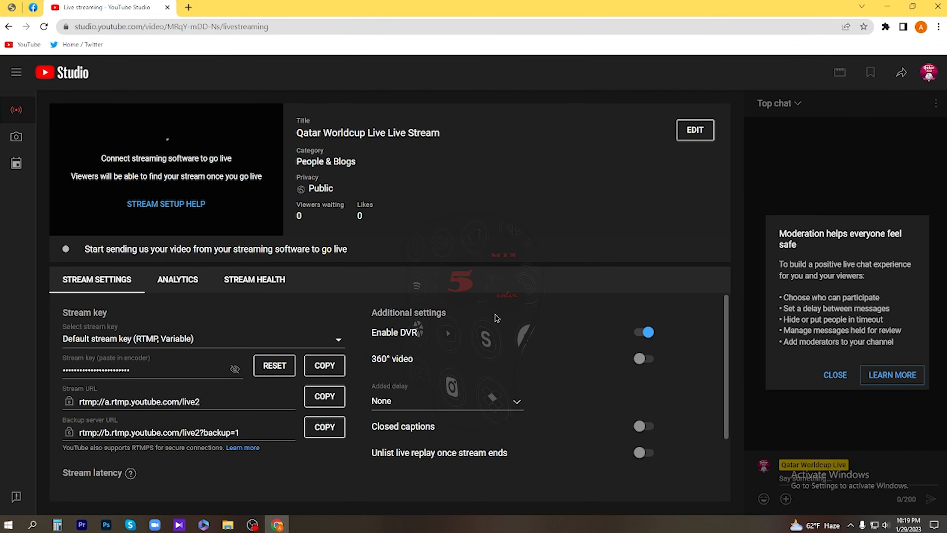
{"action": "scroll", "coordinate": [497, 318], "scroll_direction": "down", "scroll_amount": 2}
{"action": "scroll", "coordinate": [328, 373], "scroll_direction": "up", "scroll_amount": 2}
{"action": "left_click", "coordinate": [318, 368]}
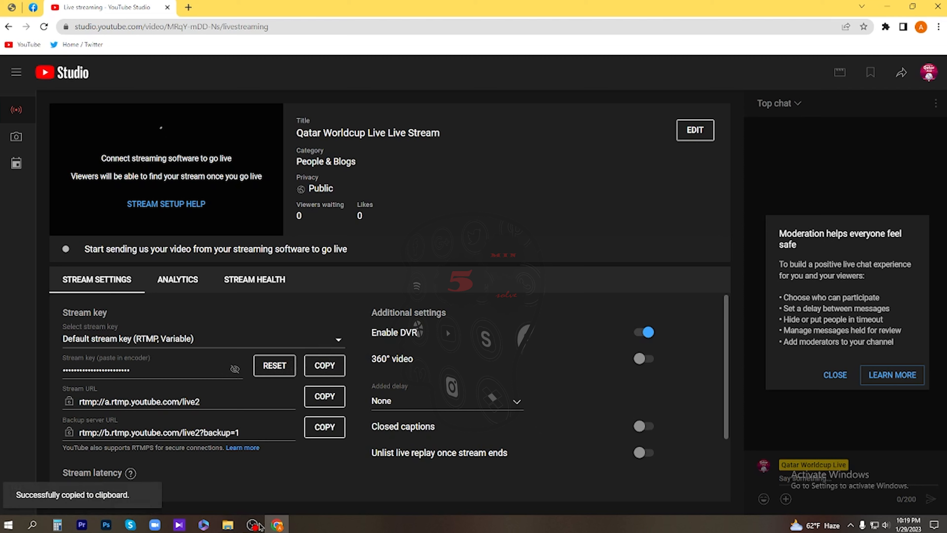
Switch to OBS Studio and choose YouTube - RTMPS as the service in the stream settings
{"action": "mouse_move", "coordinate": [252, 525]}
{"action": "left_click", "coordinate": [282, 496]}
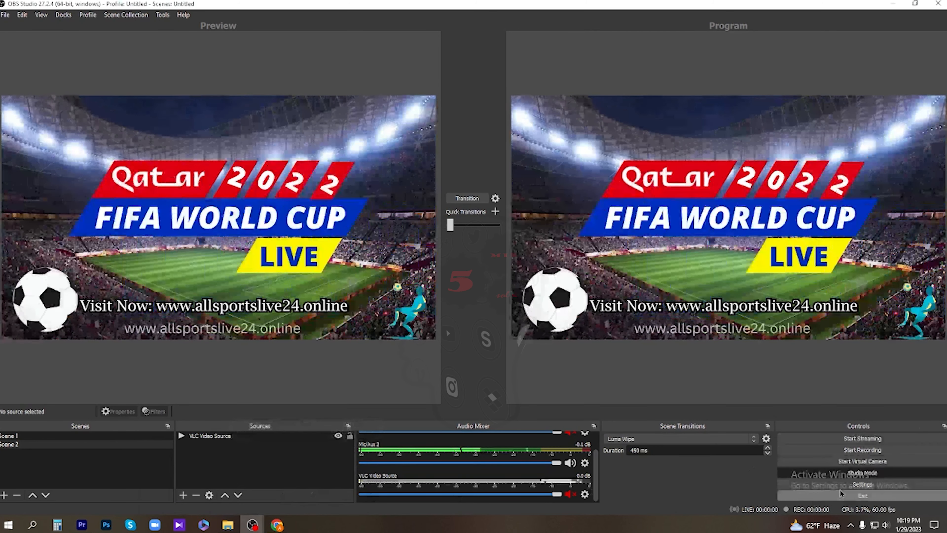
{"action": "left_click", "coordinate": [852, 484]}
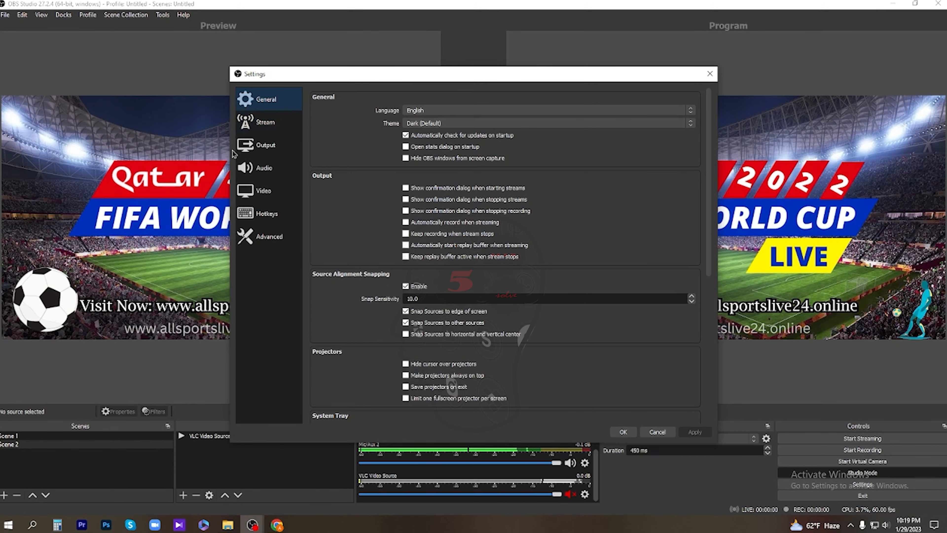
{"action": "left_click", "coordinate": [265, 124]}
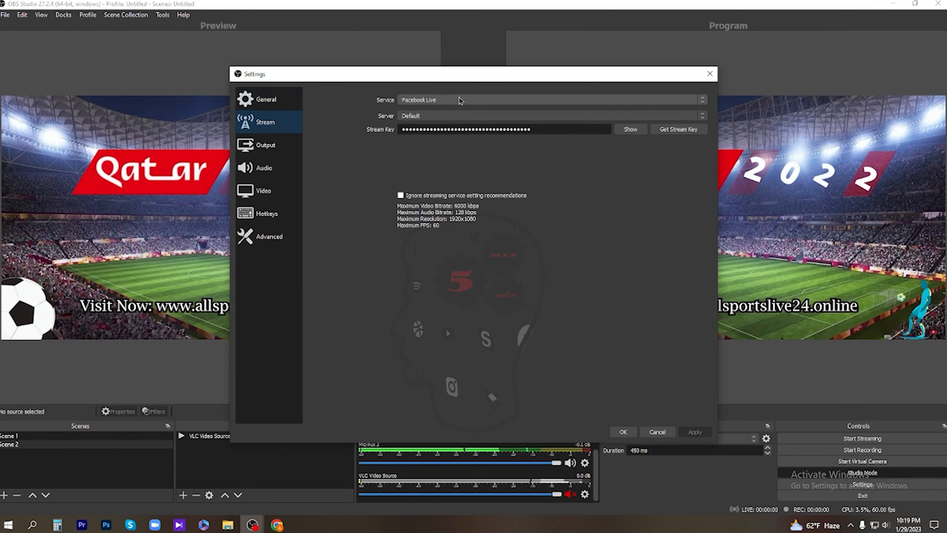
{"action": "left_click", "coordinate": [453, 100]}
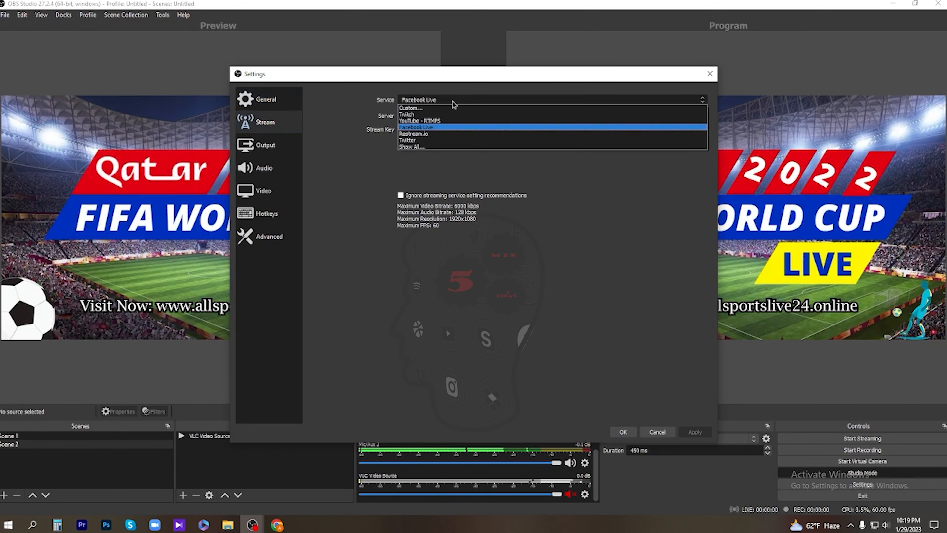
{"action": "left_click", "coordinate": [428, 121]}
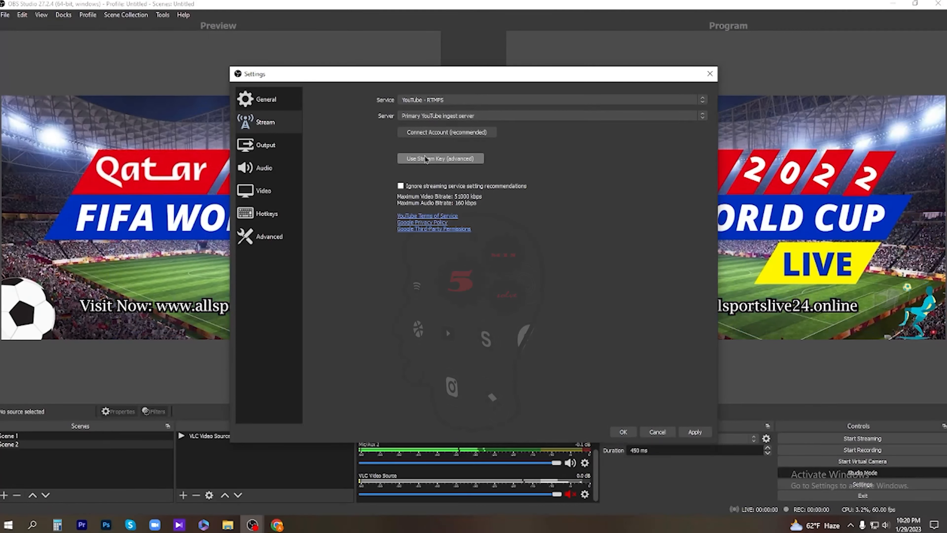
Opt to use a stream key, replace the existing one with the copied YouTube stream key, apply and close the settings
{"action": "left_click", "coordinate": [458, 163]}
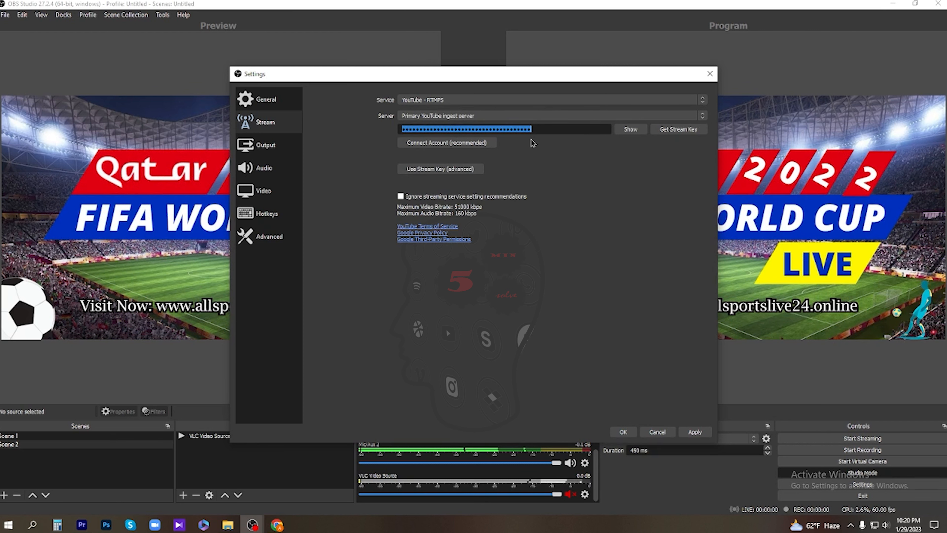
{"action": "key", "text": "ctrl+v"}
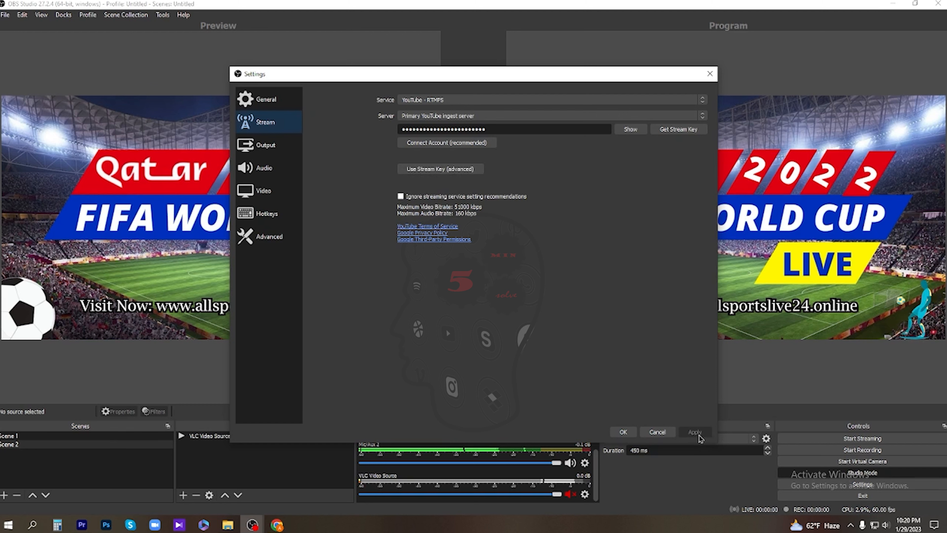
{"action": "left_click", "coordinate": [623, 432]}
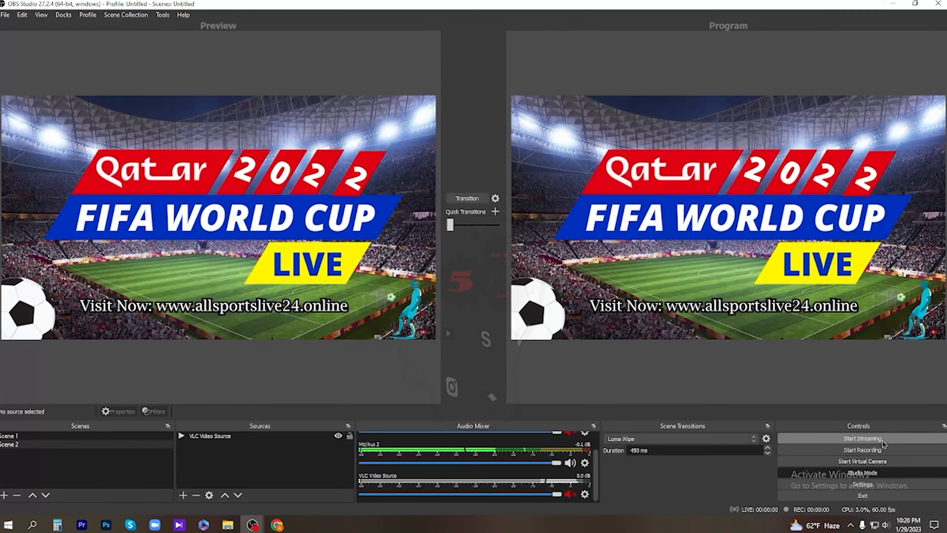
Start streaming from OBS Studio and return to the YouTube Studio live control room in Chrome
{"action": "left_click", "coordinate": [873, 439]}
{"action": "mouse_move", "coordinate": [277, 526]}
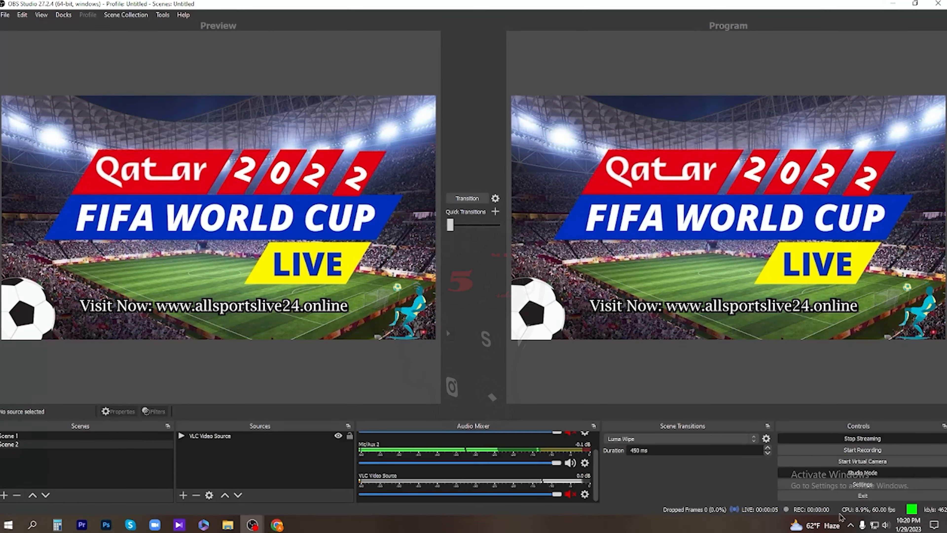
{"action": "left_click", "coordinate": [278, 525]}
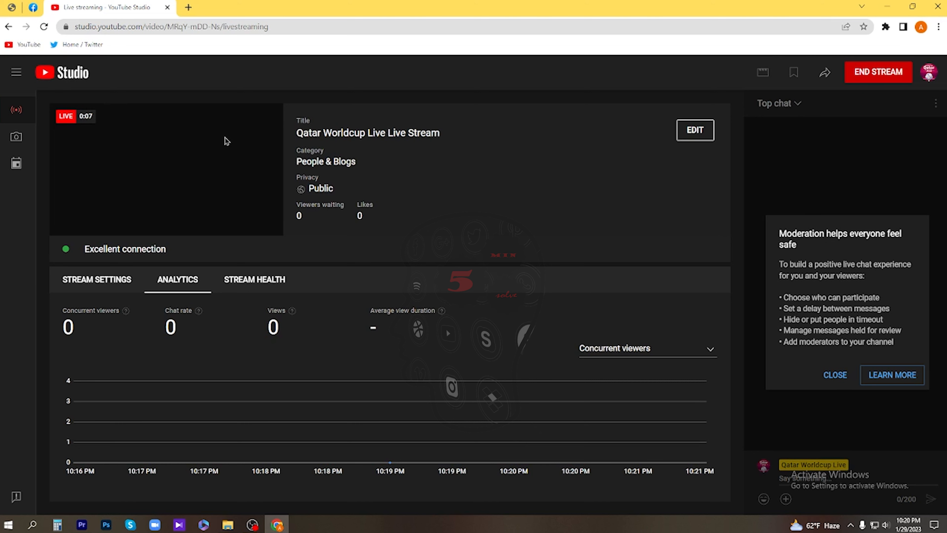
Compare the OBS Studio program output with the live preview and connection status in YouTube Studio
{"action": "mouse_move", "coordinate": [254, 523]}
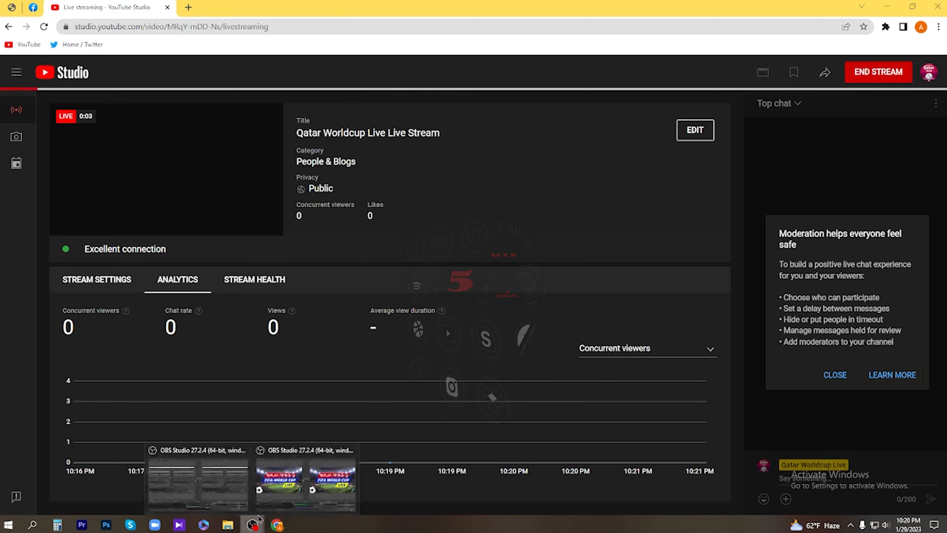
{"action": "left_click", "coordinate": [288, 490]}
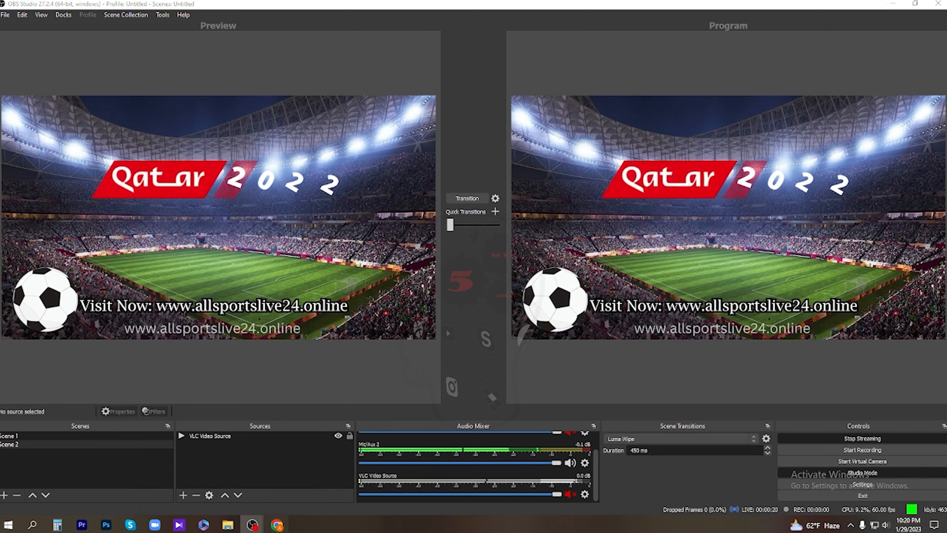
{"action": "left_click", "coordinate": [276, 525]}
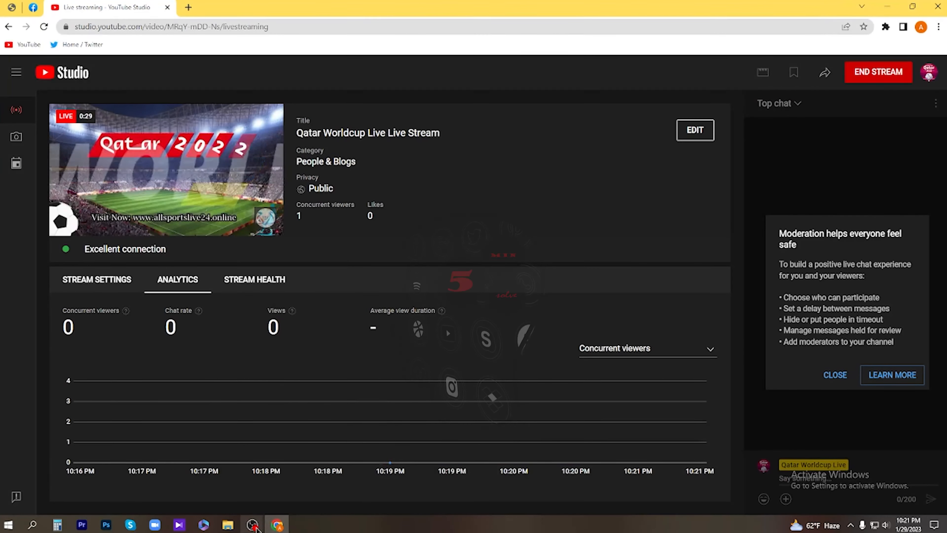
{"action": "mouse_move", "coordinate": [253, 525]}
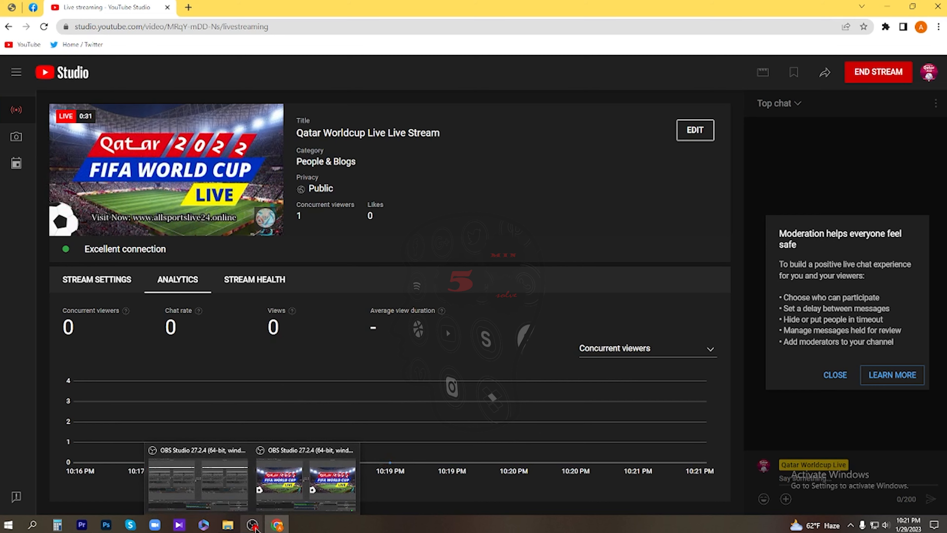
{"action": "left_click", "coordinate": [306, 481]}
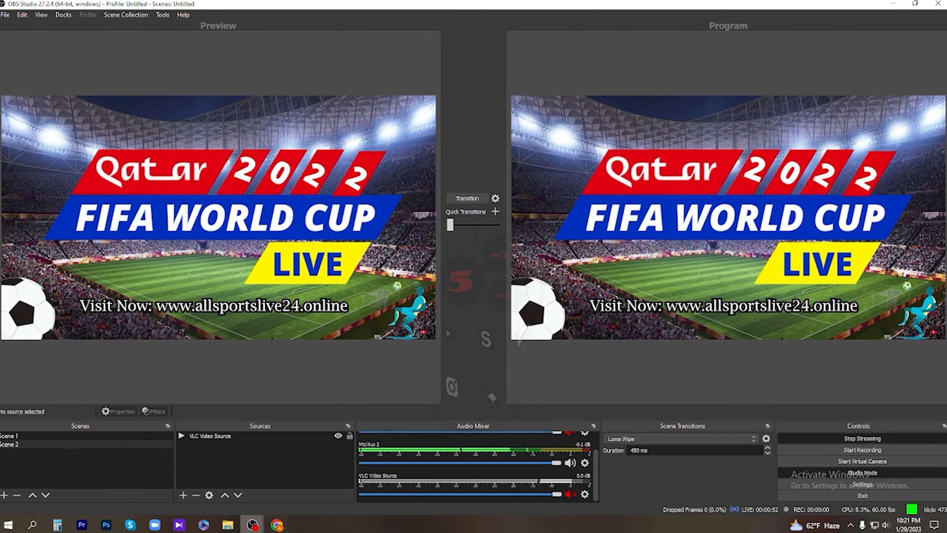
{"action": "left_click", "coordinate": [277, 525]}
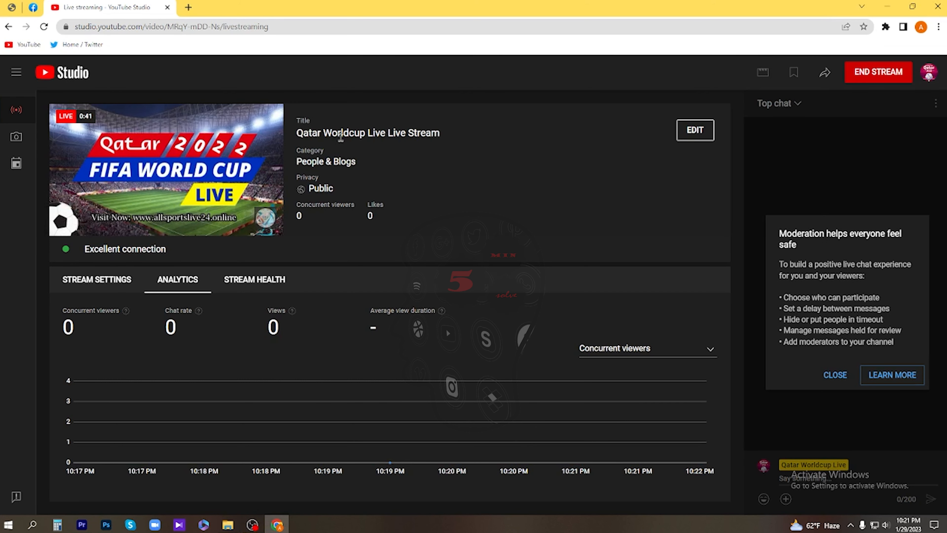